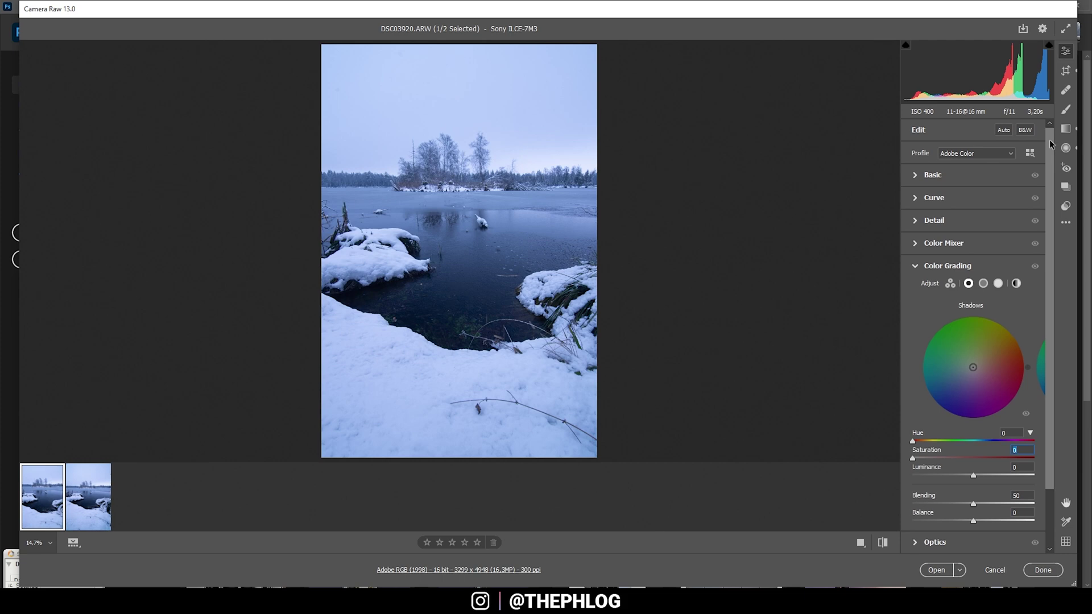
- In Optics, enable Remove chromatic aberration and Use profile corrections
scroll(1050, 159, "down", 2)
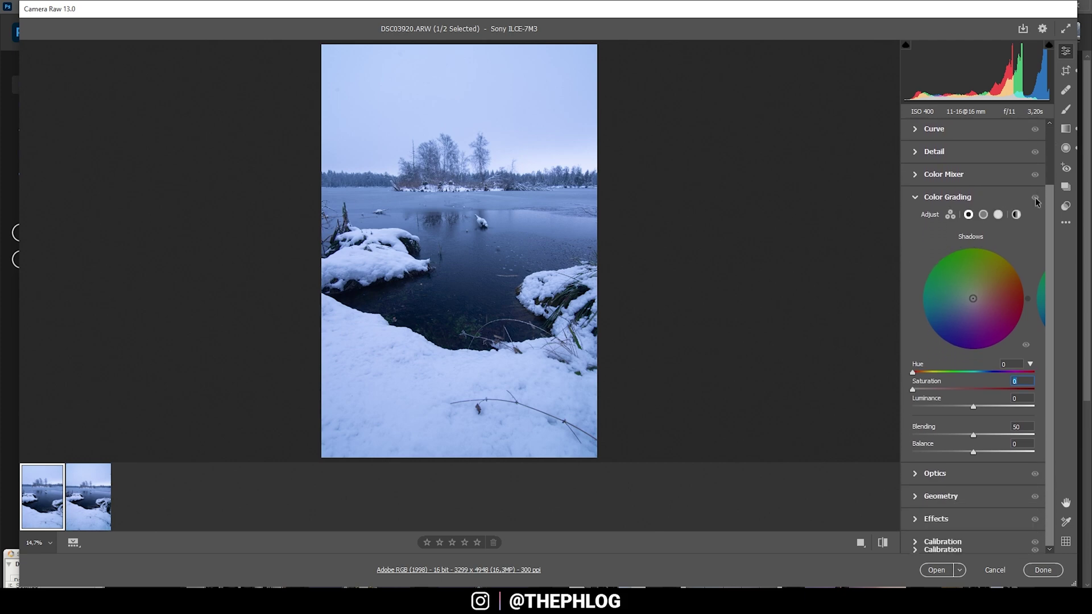
left_click(917, 475)
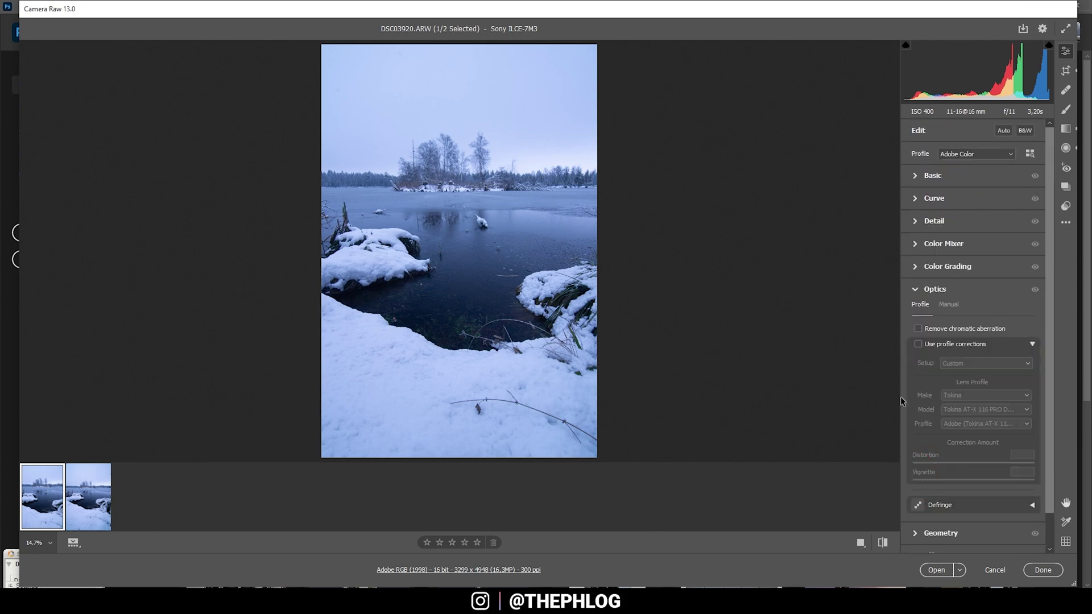
left_click(919, 328)
left_click(918, 345)
left_click(916, 289)
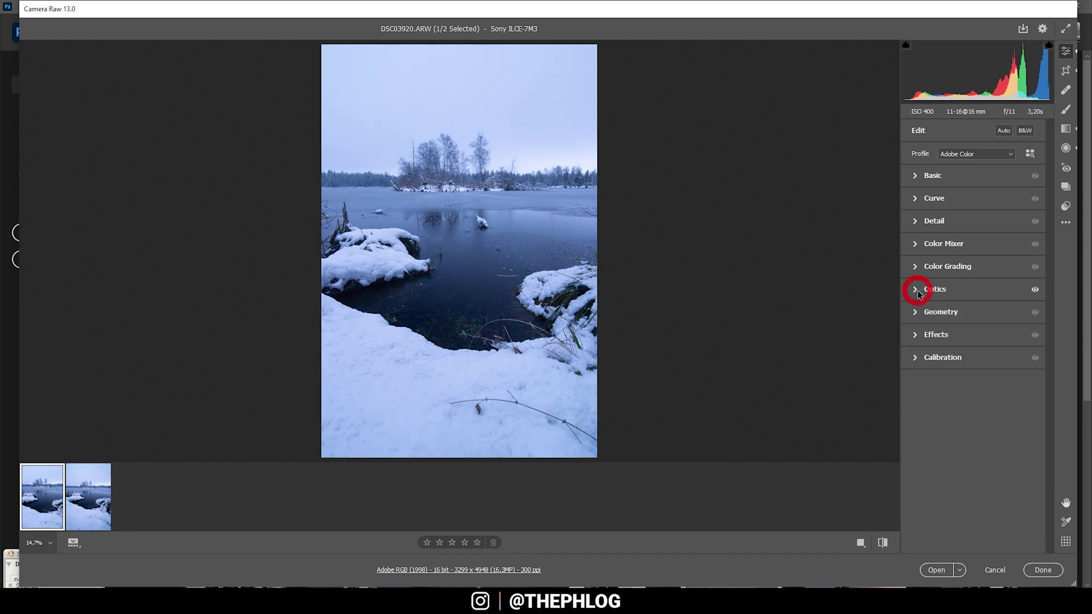
- Switch the photo's profile from Adobe Color to Adobe Standard in Basic
left_click(915, 176)
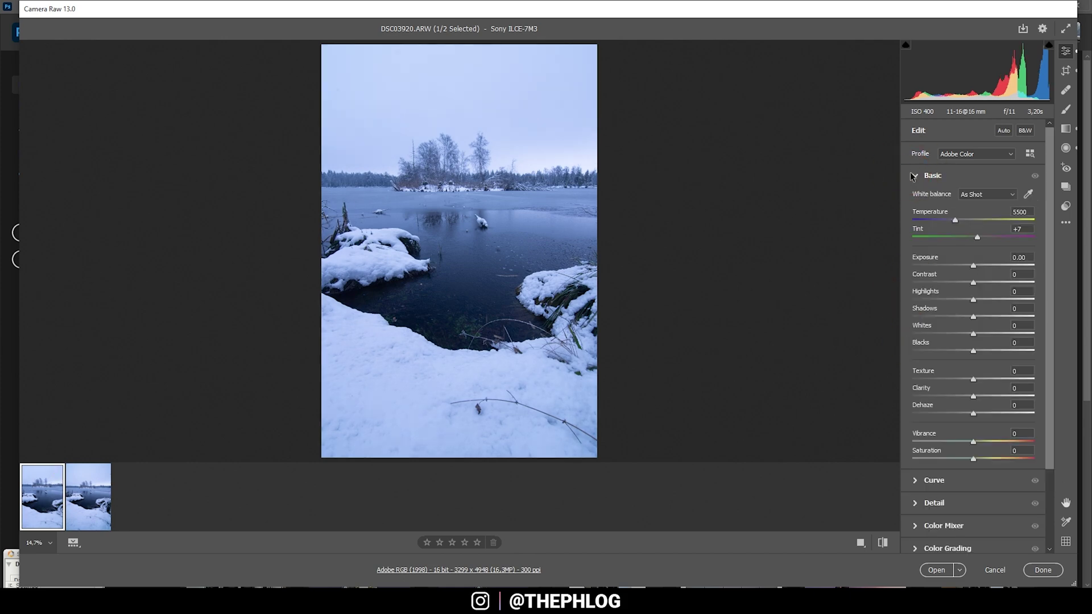
left_click(947, 158)
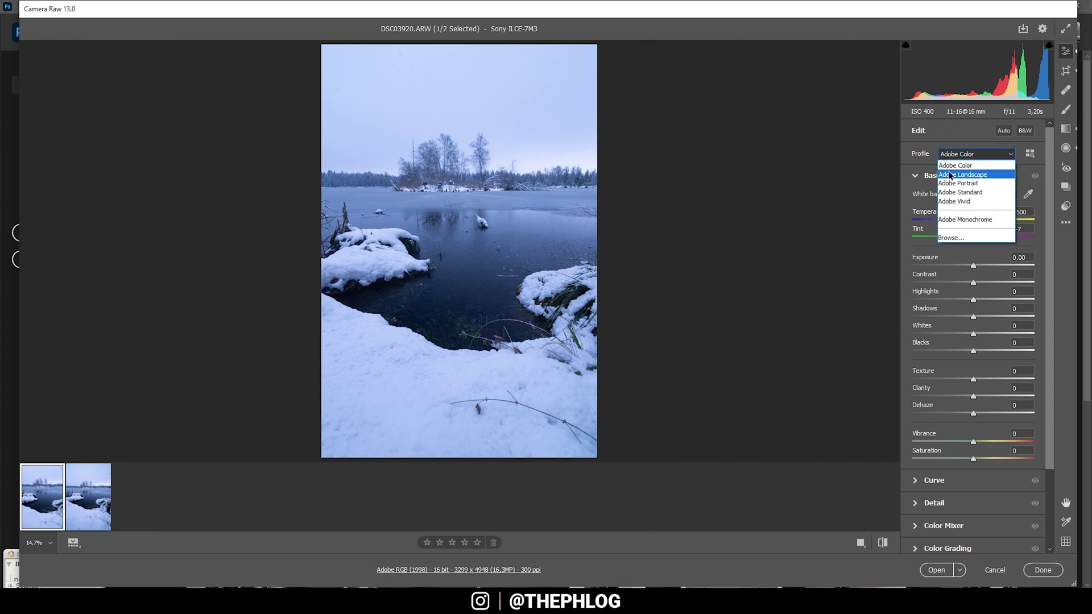
left_click(952, 193)
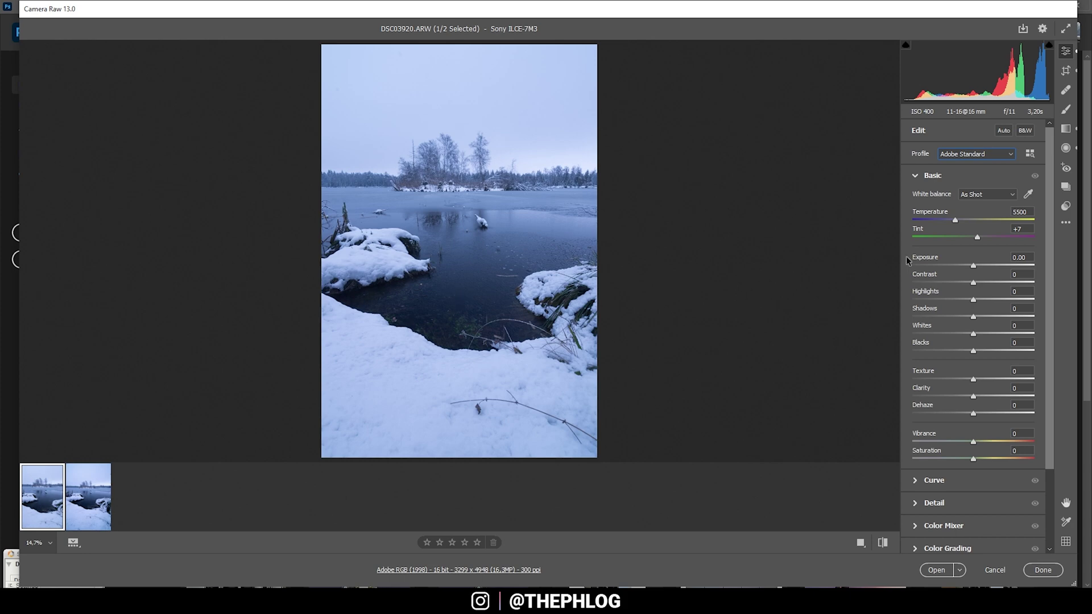
- Use Daylight white balance (5500, Tint +10); set Highlights -12, Texture +9, Clarity +8, Vibrance +25
left_click(995, 196)
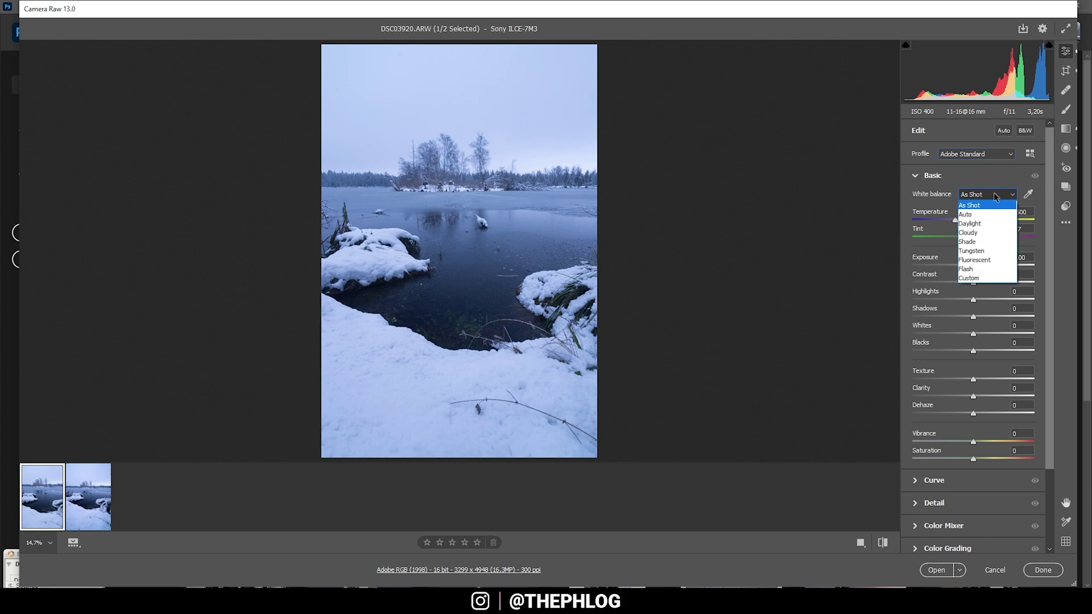
left_click(981, 224)
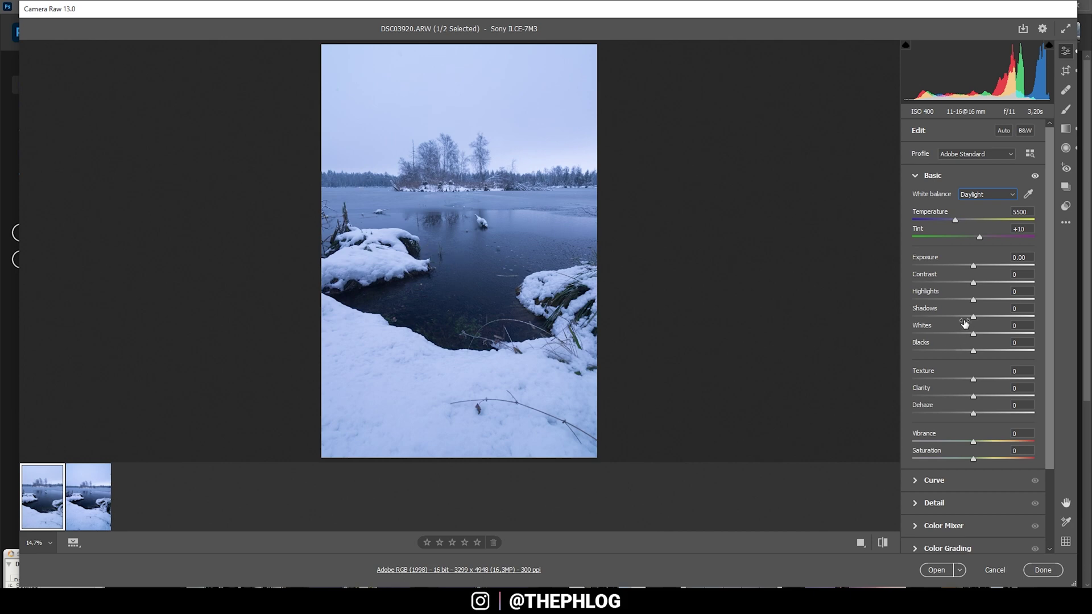
mouse_move(970, 304)
left_mouse_down()
mouse_move(956, 304)
mouse_move(966, 302)
left_mouse_up()
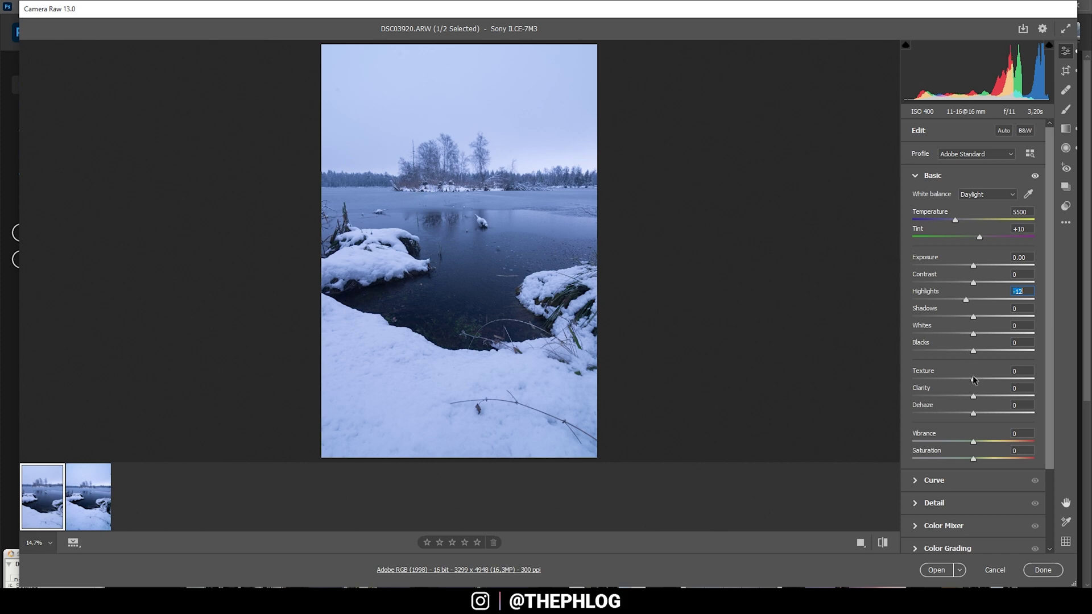
left_click_drag(973, 379, 978, 400)
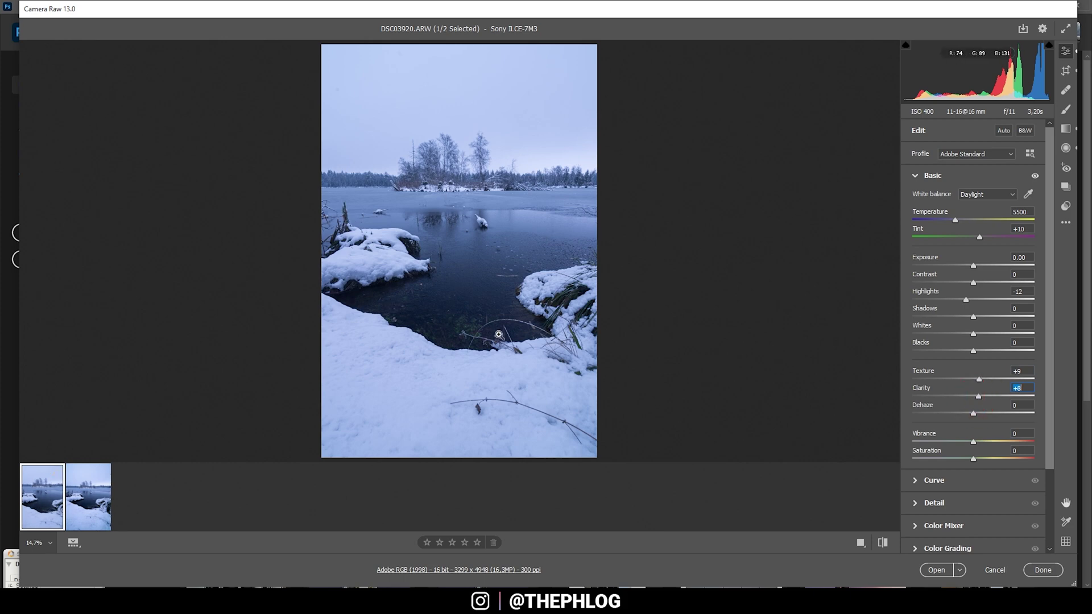
left_click_drag(974, 442, 989, 443)
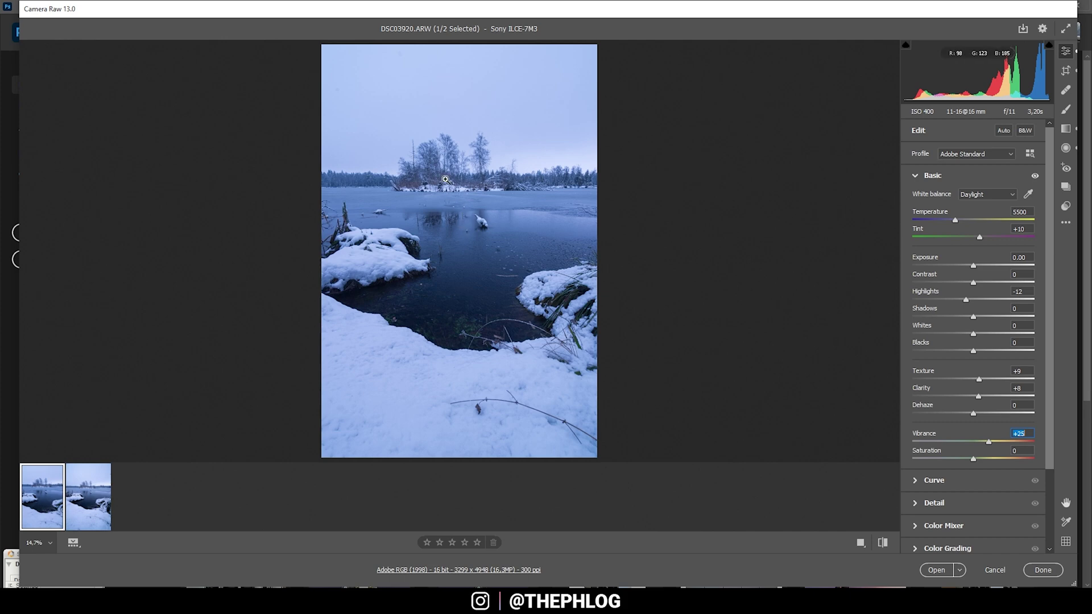
- Darken the first sky graduated filter to Exposure -2.60
left_click(1066, 128)
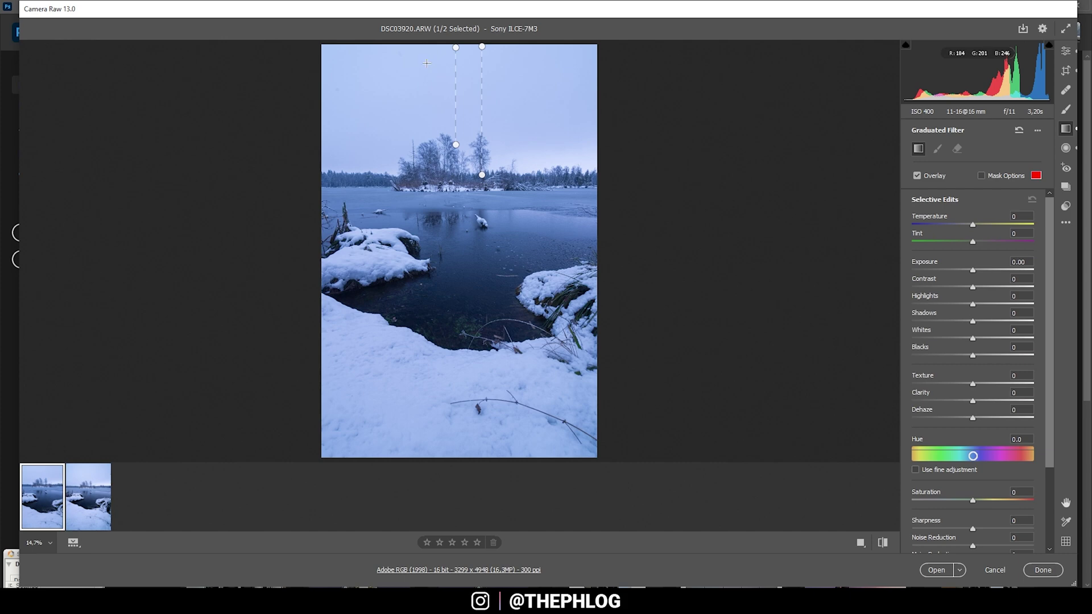
left_click(482, 48)
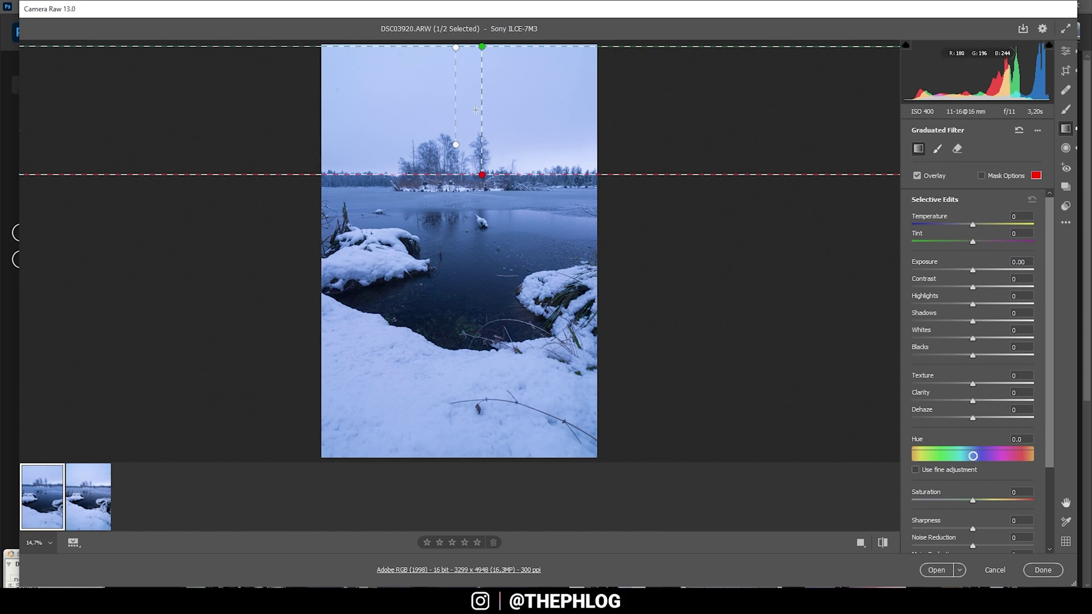
left_click(973, 272)
left_click_drag(973, 274, 940, 271)
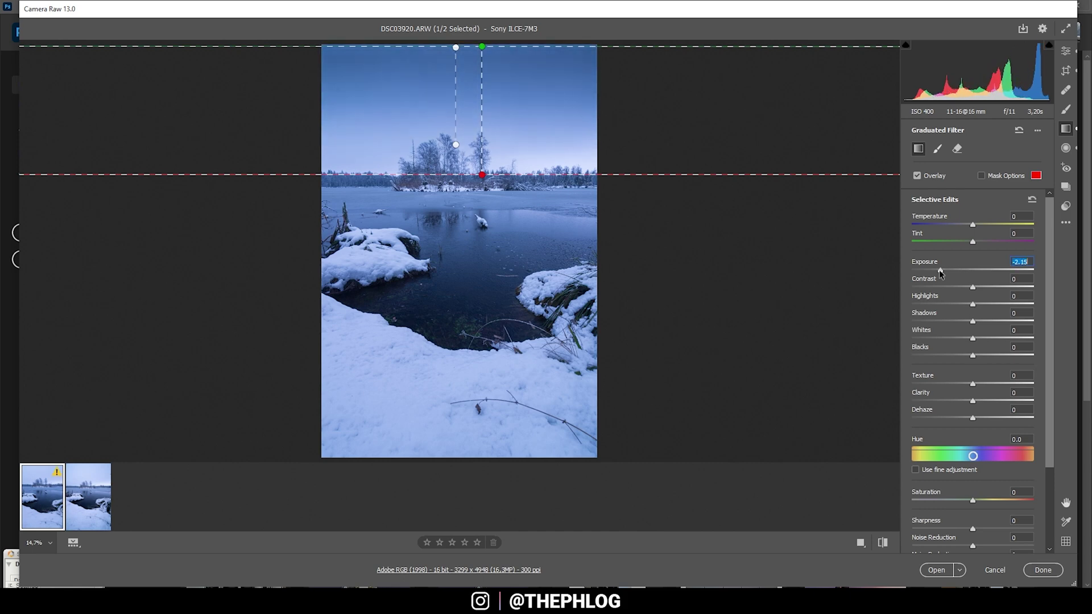
left_click_drag(940, 269, 934, 272)
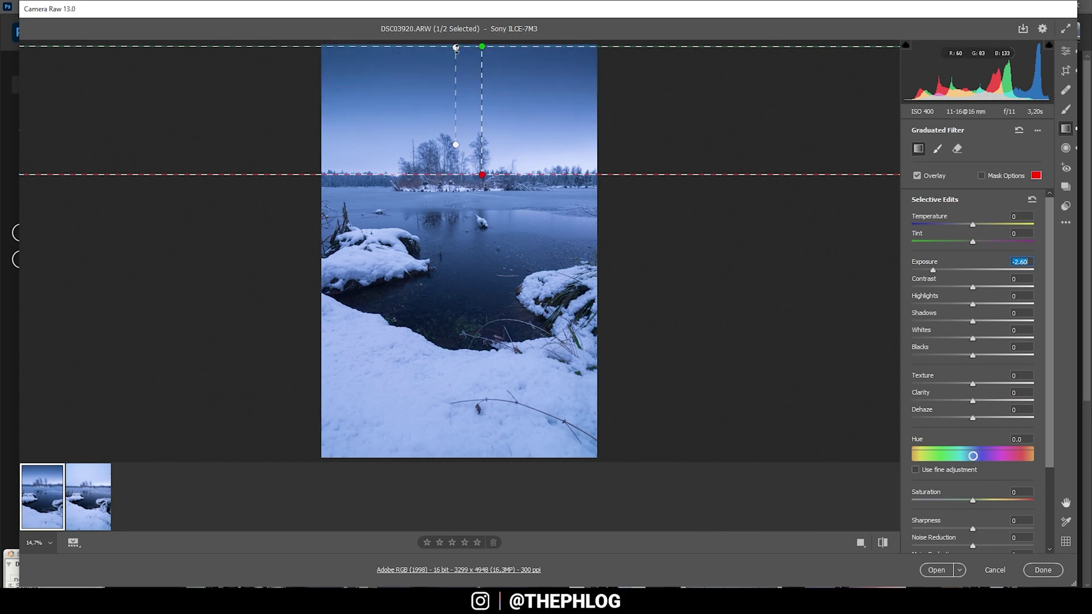
- Set the second sky graduated filter to Exposure -0.50
left_click(457, 48)
left_click(456, 48)
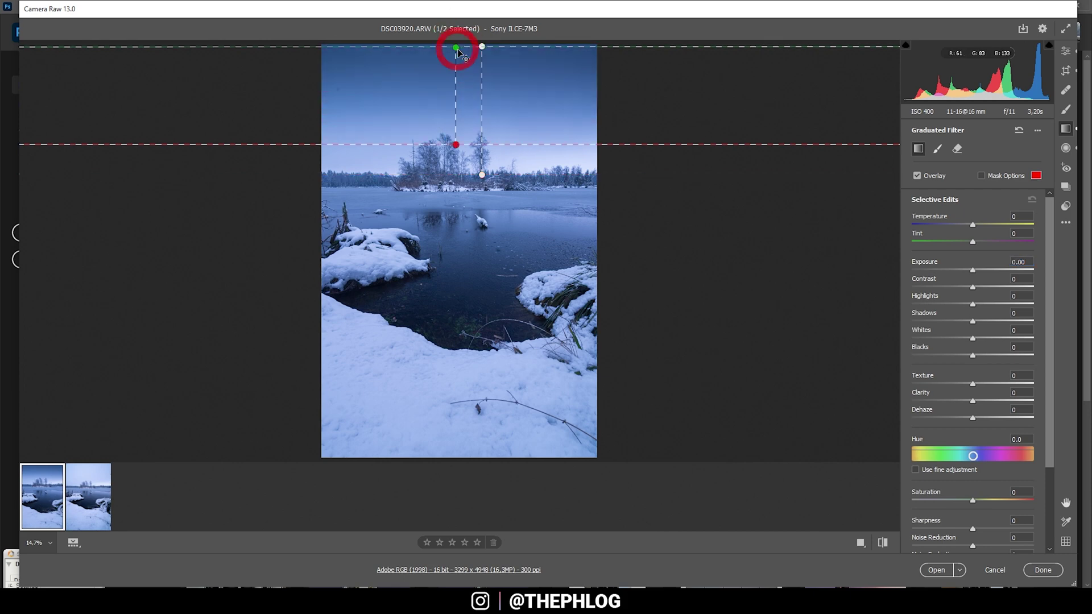
left_click_drag(973, 272, 969, 274)
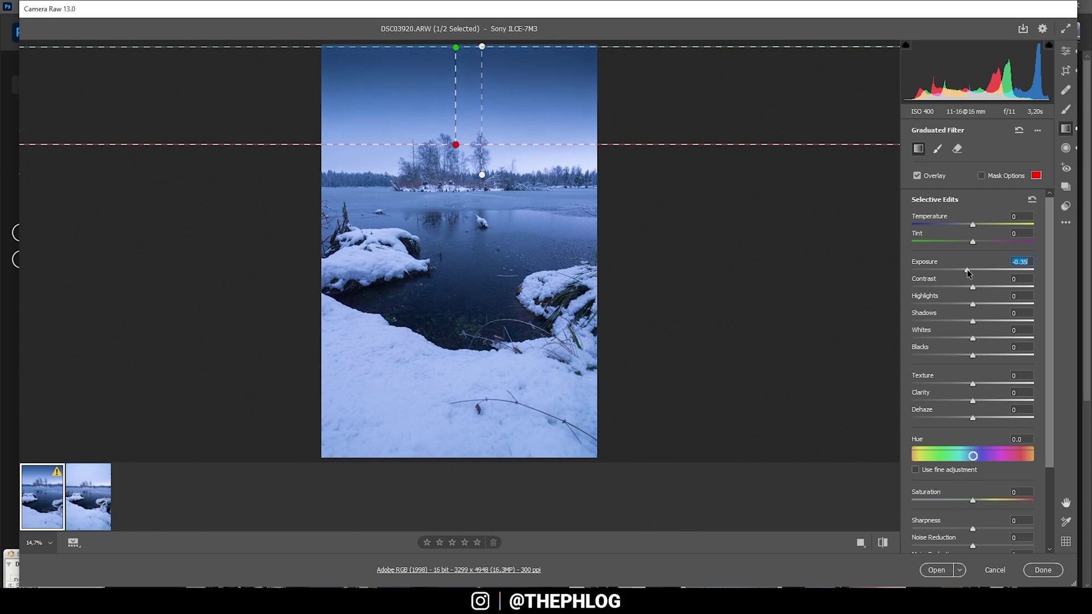
left_click_drag(969, 274, 967, 274)
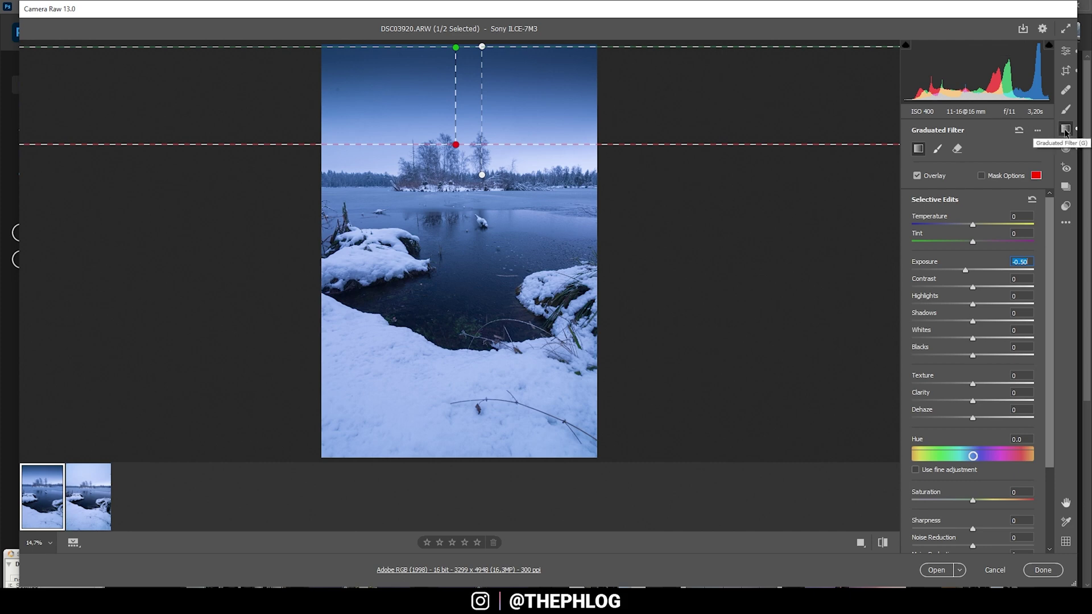
left_click(1067, 149)
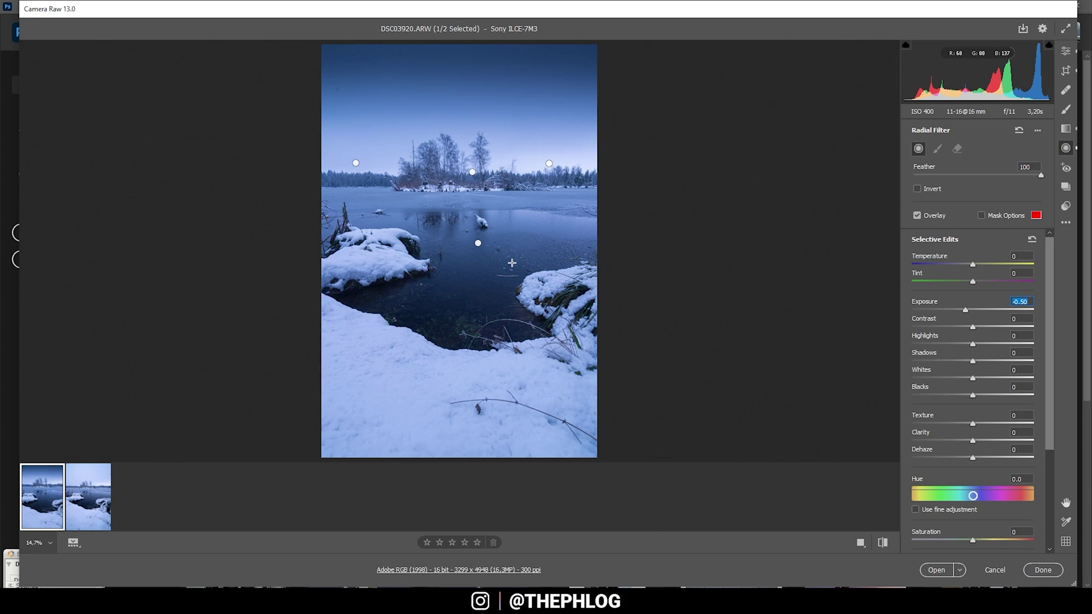
- Give the frozen-lake radial filter Texture +28, Clarity +41 and Whites +29
left_click_drag(478, 243, 630, 303)
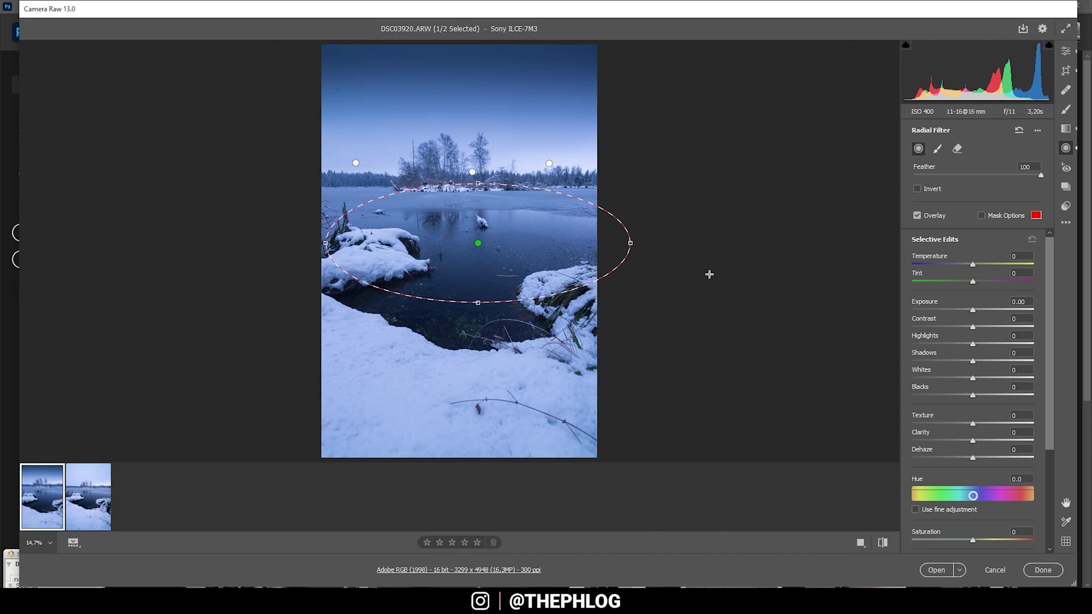
left_click_drag(973, 424, 985, 429)
left_click_drag(974, 442, 1000, 443)
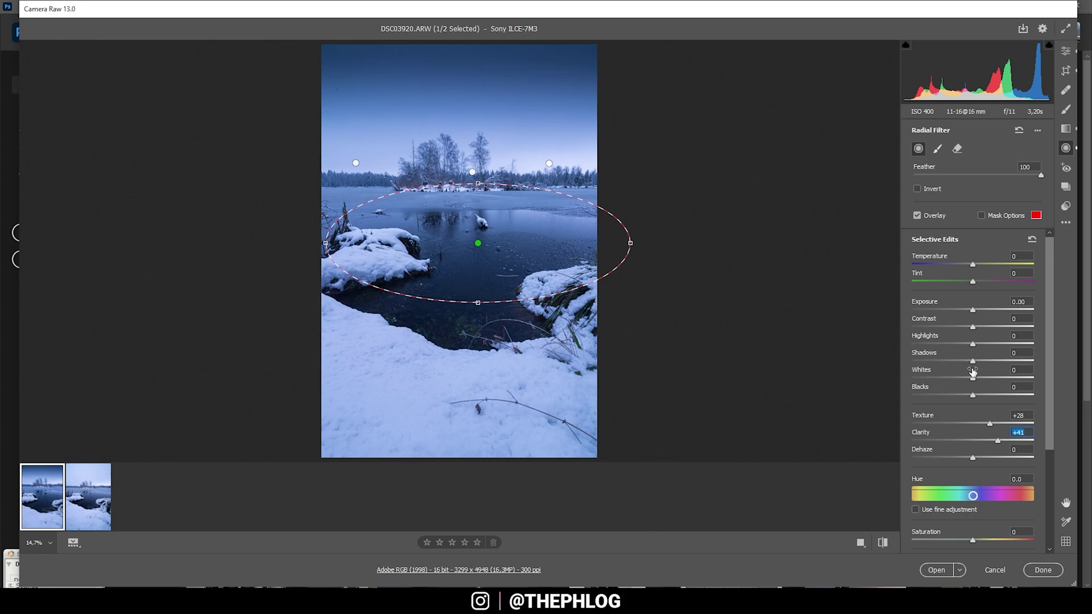
left_click_drag(973, 378, 983, 379)
left_click_drag(982, 379, 991, 380)
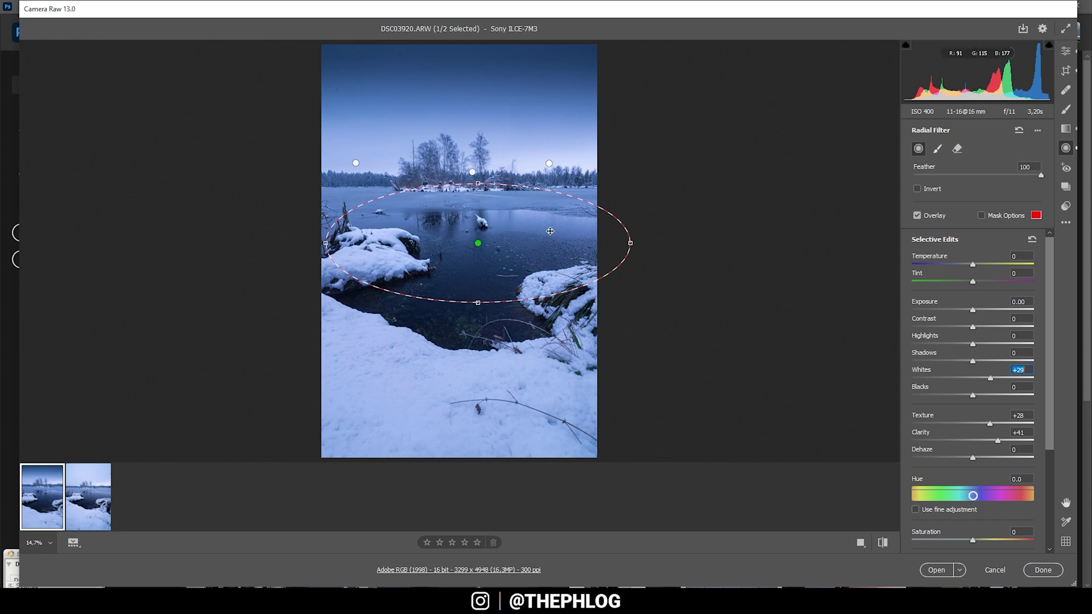
- Give the tree-line radial filter Contrast +15 and Texture +7
left_click(472, 171)
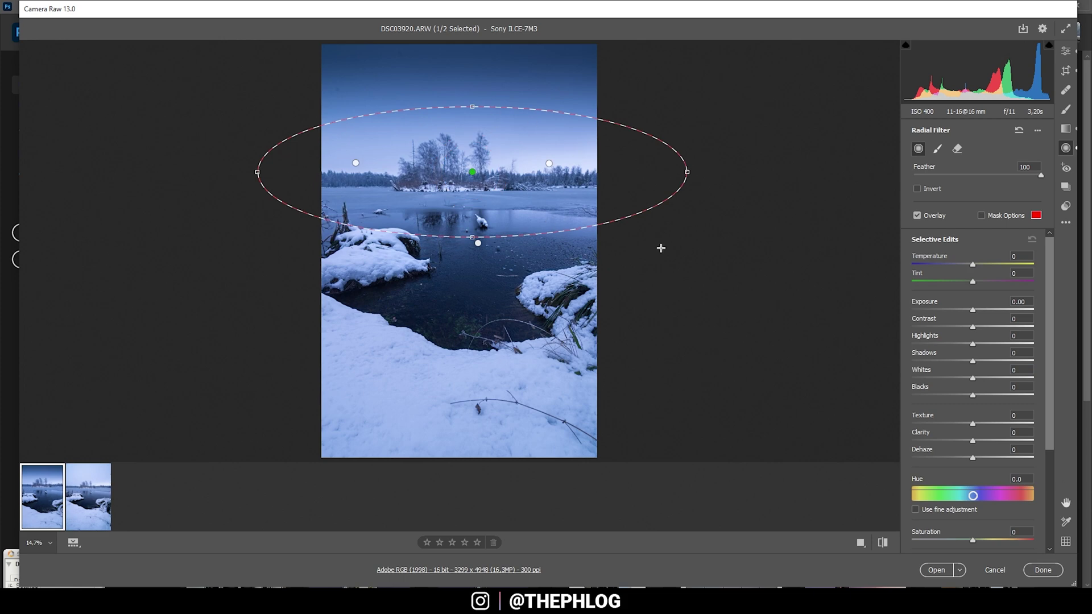
left_click_drag(972, 328, 982, 328)
left_click_drag(972, 424, 977, 425)
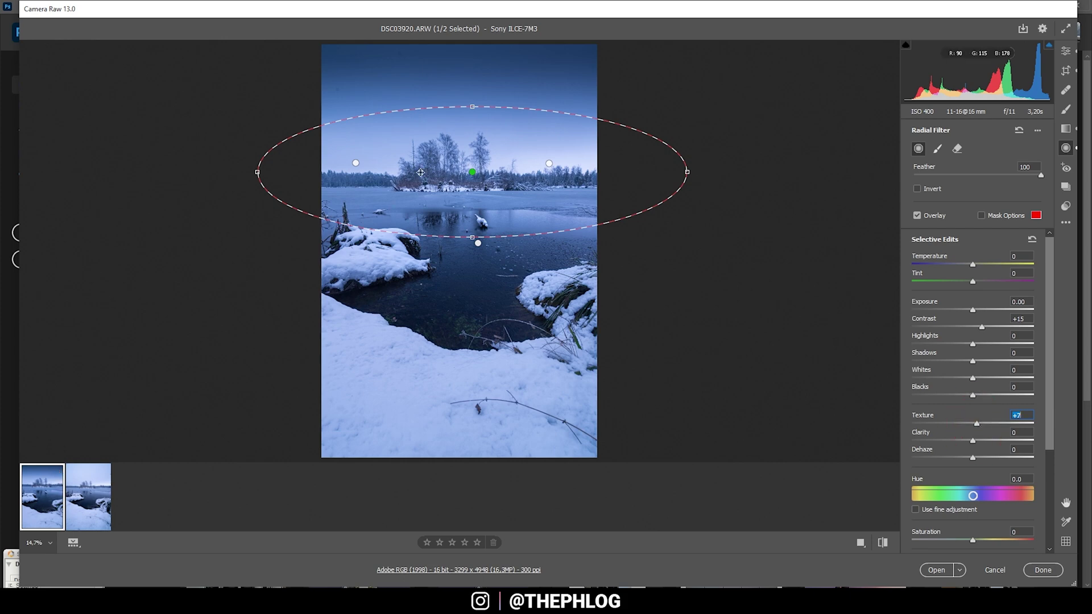
- Set the right-side radial filter to Blacks +45 and Dehaze -50
left_click(356, 163)
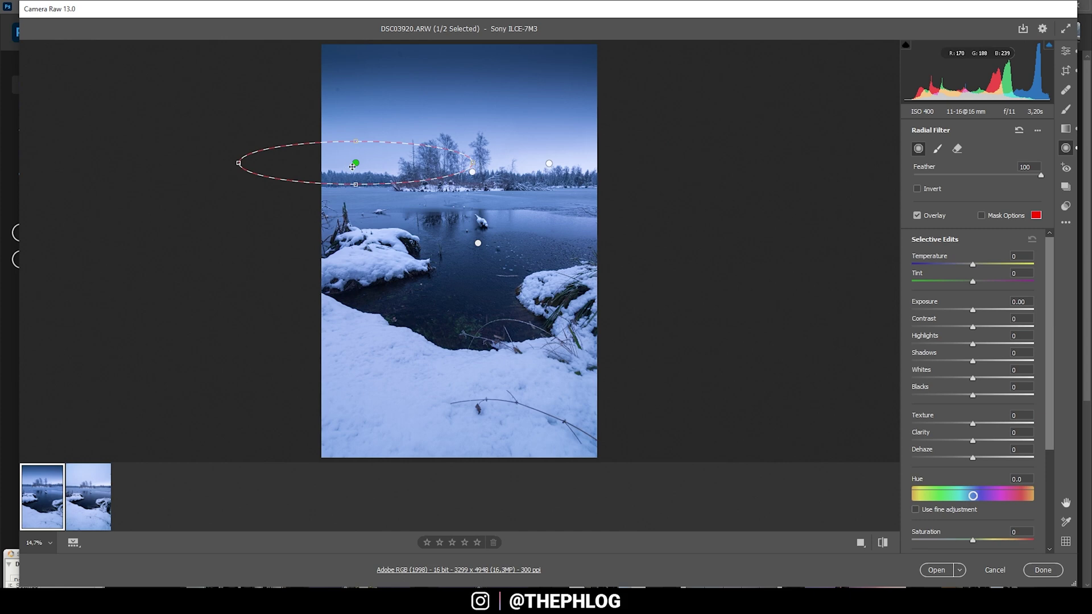
left_click(549, 164)
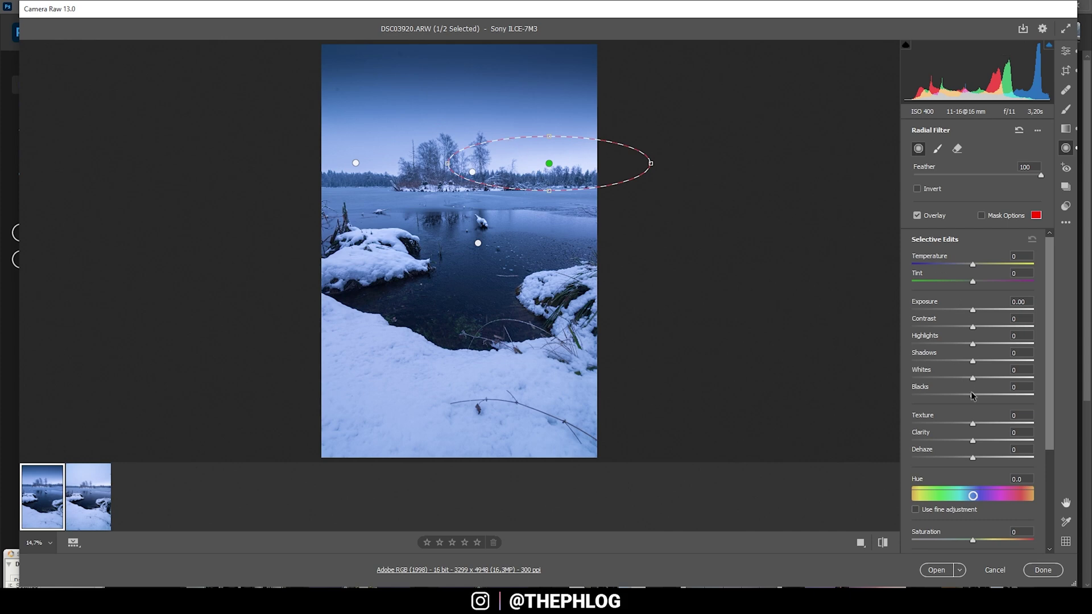
left_click_drag(974, 395, 1000, 396)
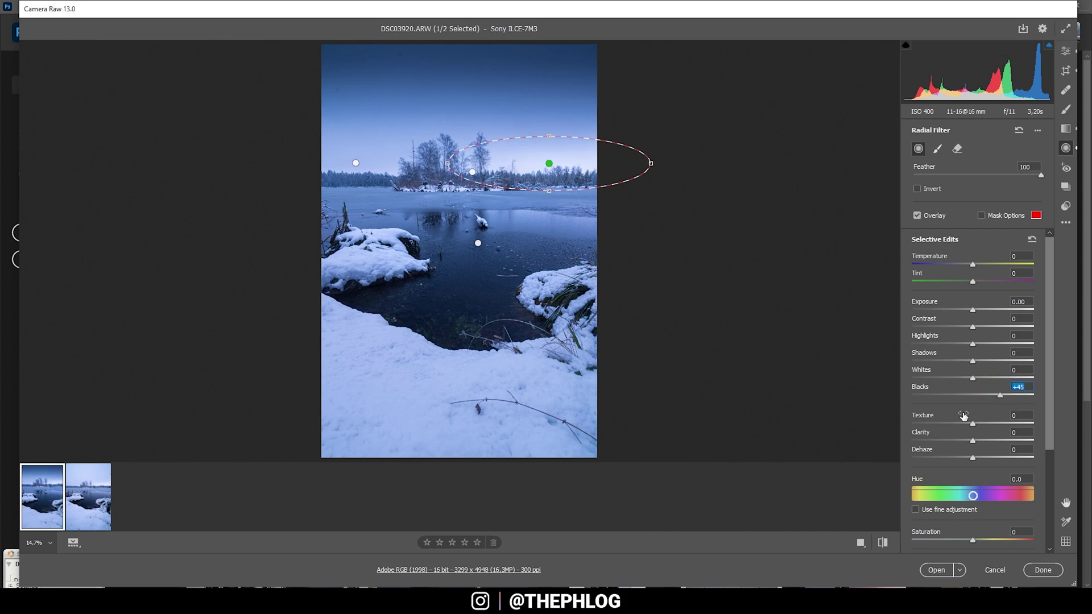
left_click(973, 458)
left_click_drag(973, 460, 960, 458)
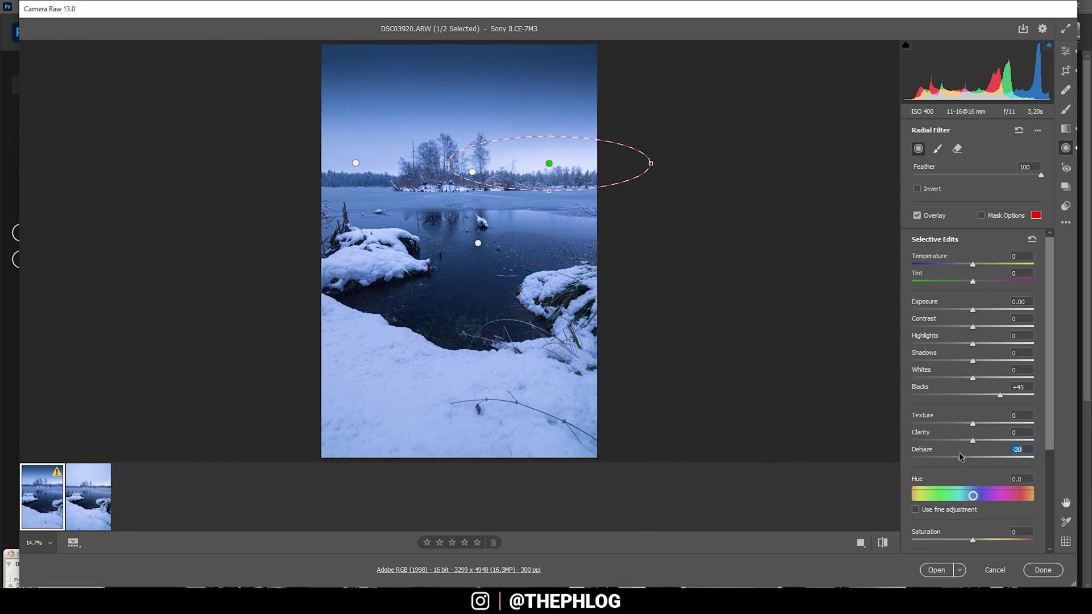
left_click_drag(961, 457, 943, 457)
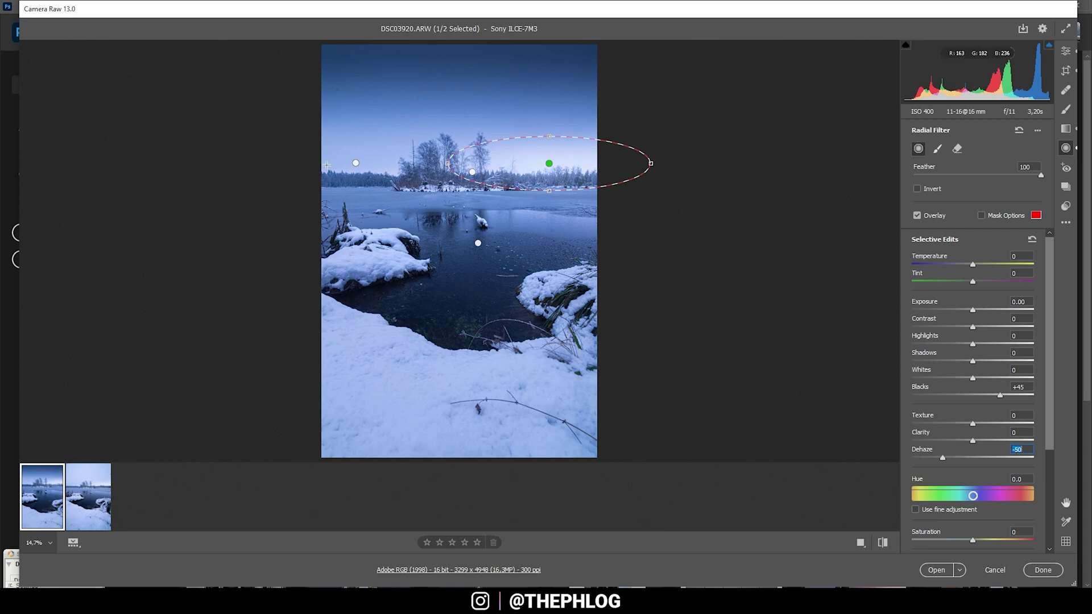
- Set the left-side radial filter to Blacks +49 and Dehaze about -49
left_click(356, 162)
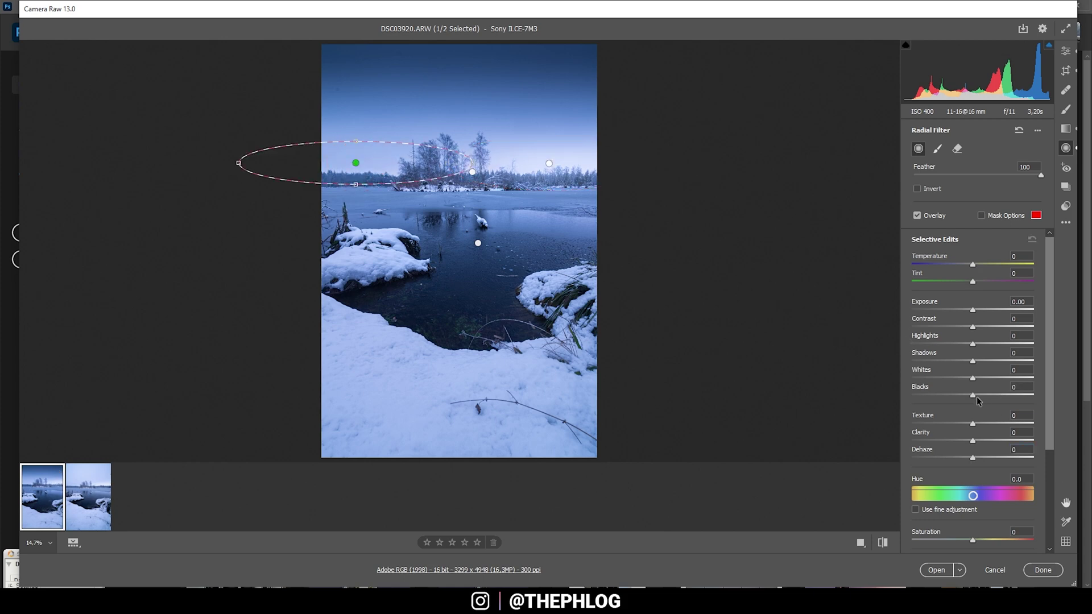
left_click_drag(977, 398, 984, 398)
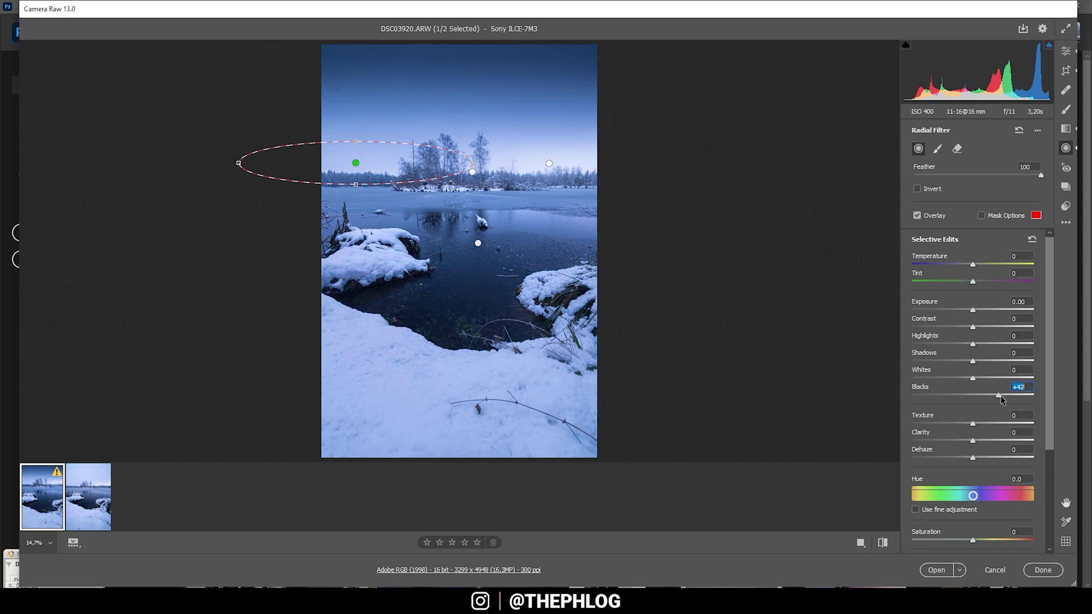
left_click_drag(1003, 397, 1002, 395)
left_click_drag(974, 459, 944, 458)
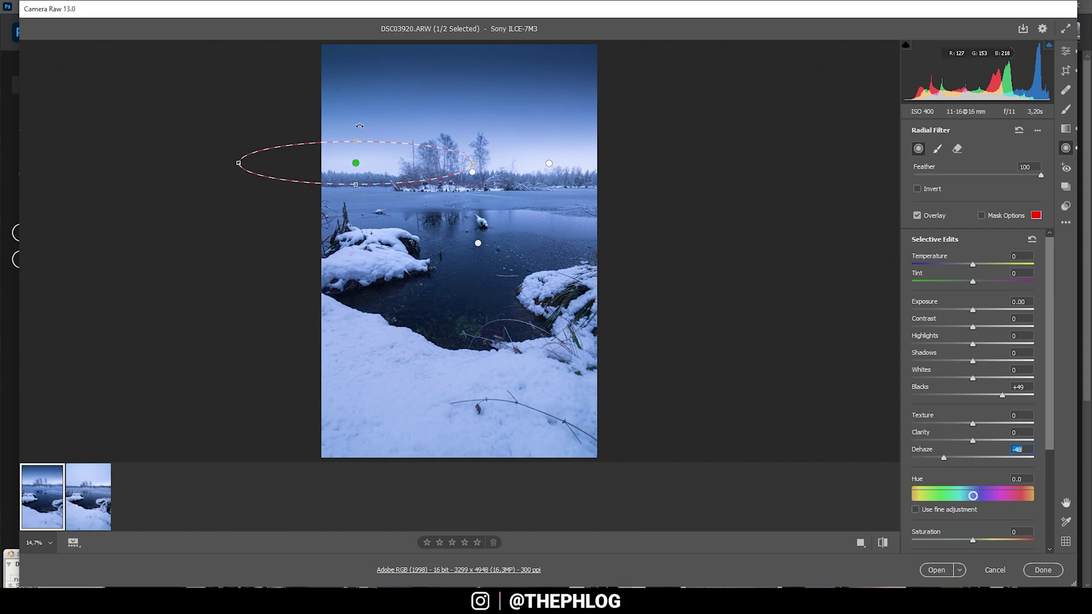
left_click(1066, 51)
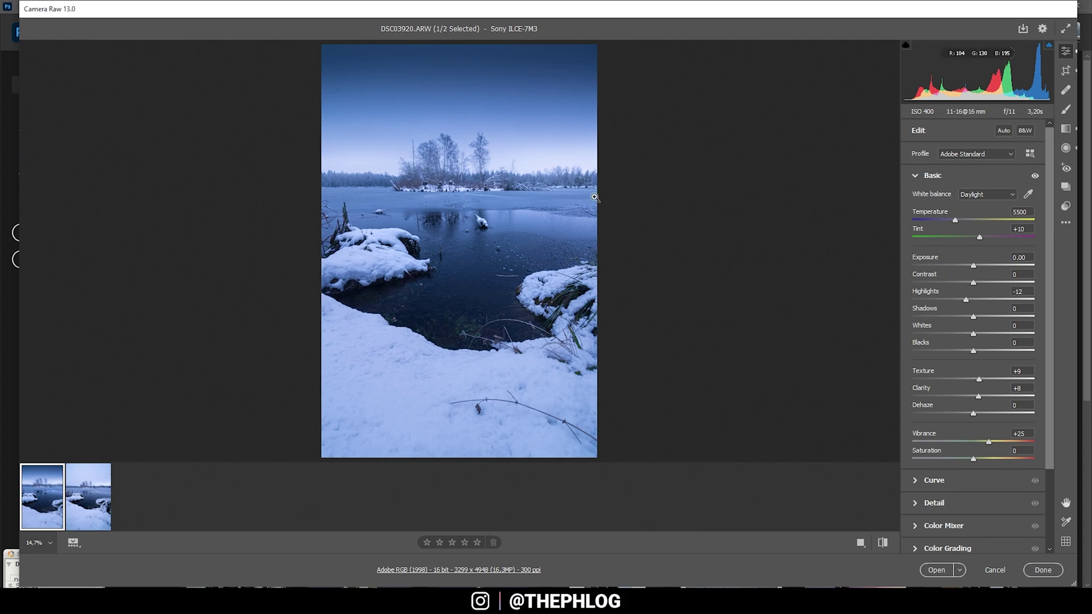
- Tint the shadows toward blue (hue 220) with low saturation in Color Grading
scroll(967, 457, "down", 2)
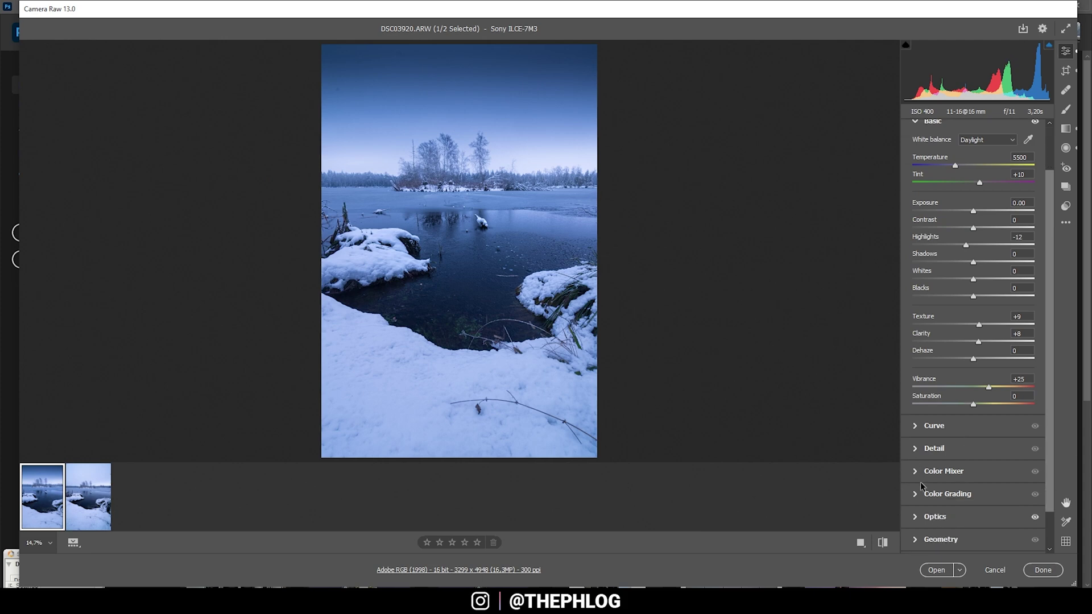
scroll(923, 486, "down", 1)
left_click(919, 443)
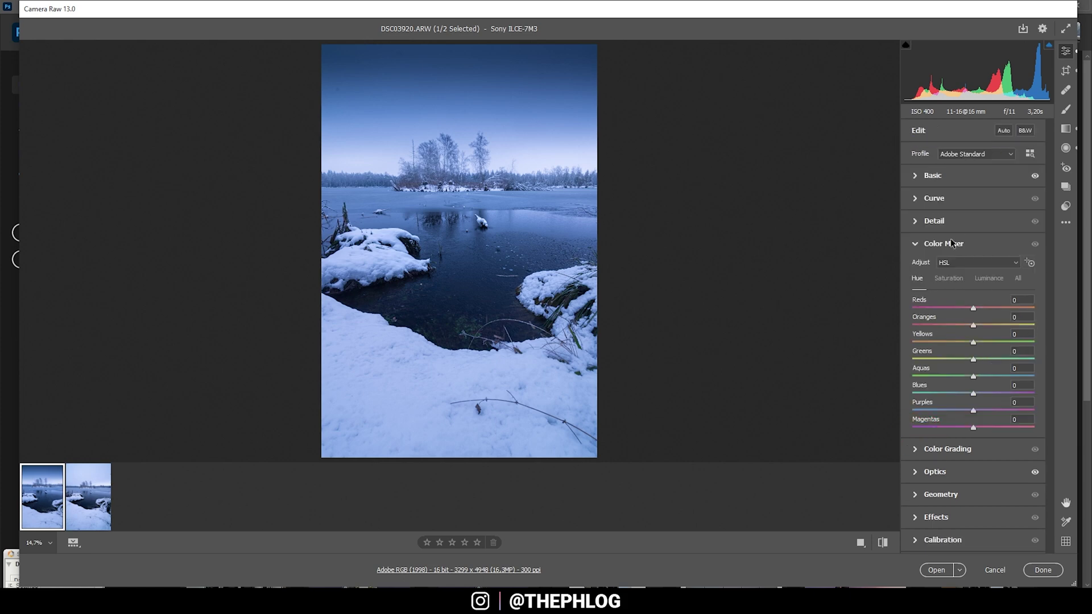
left_click(921, 447)
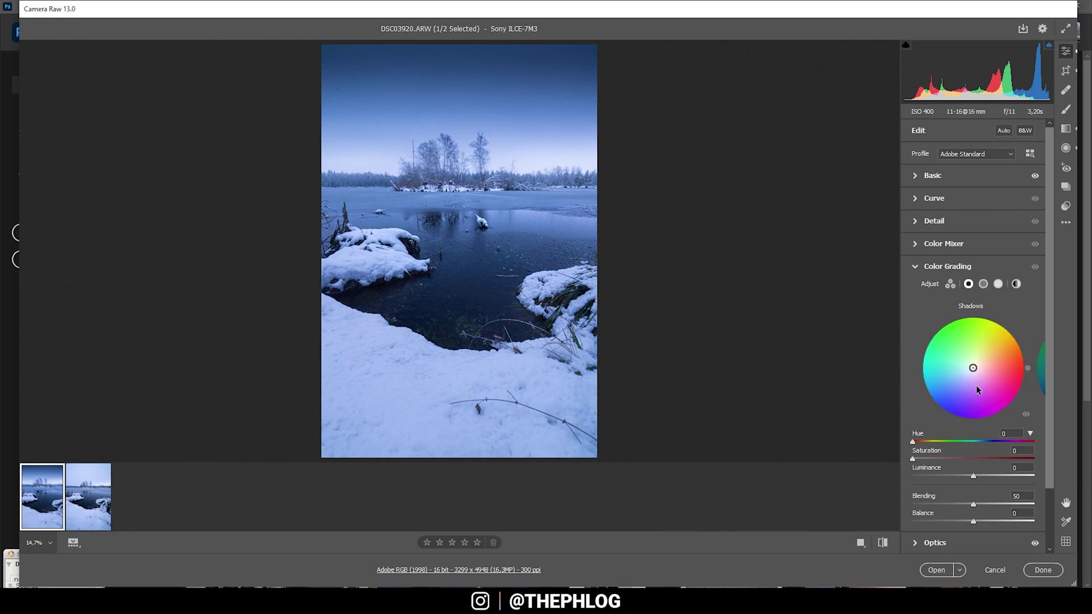
left_click_drag(972, 373, 963, 377)
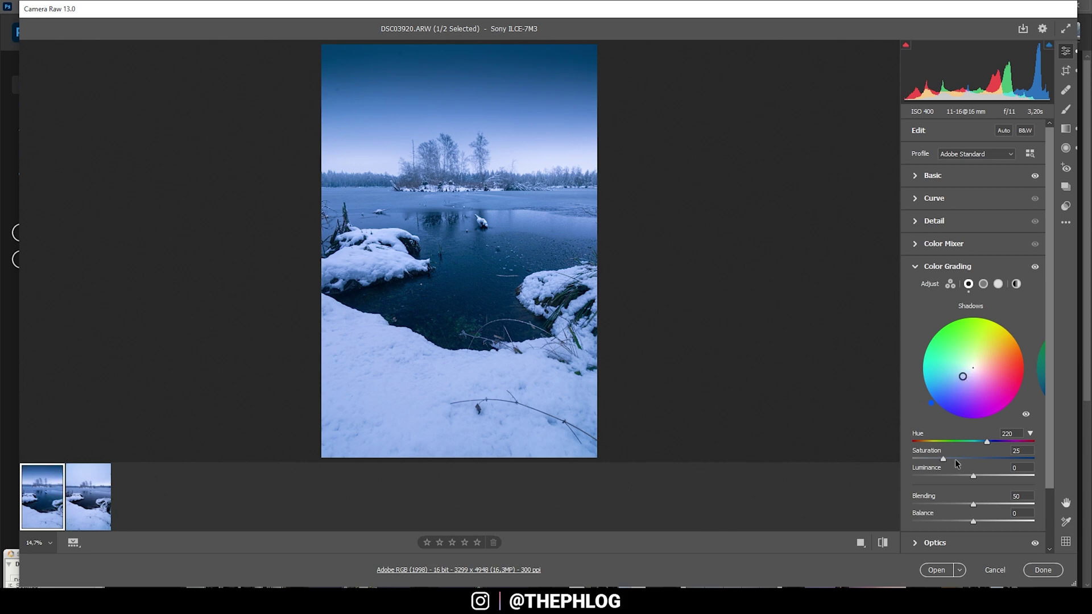
left_click_drag(943, 459, 919, 457)
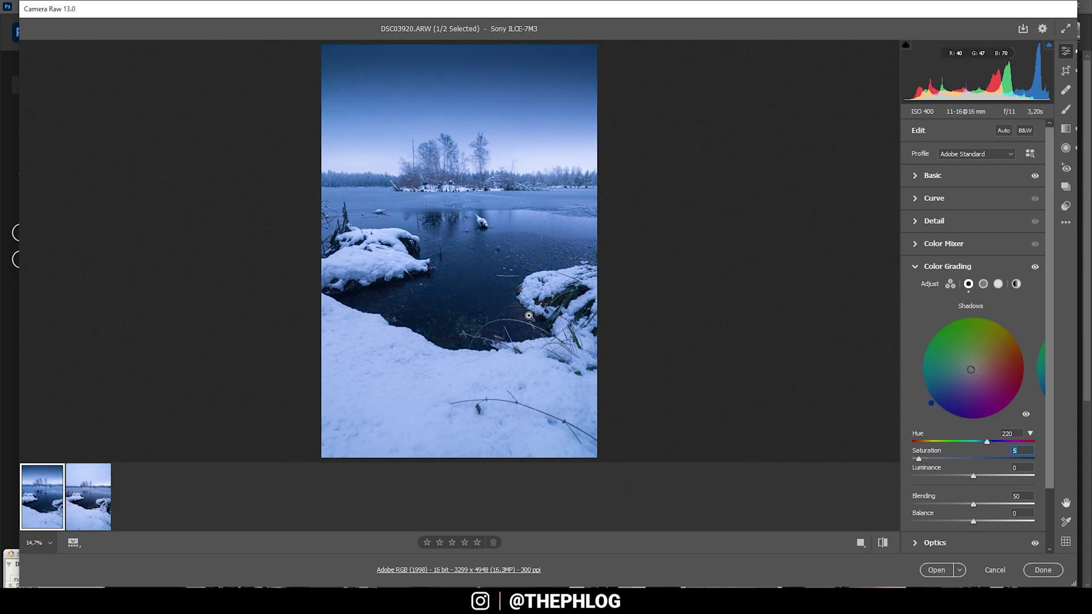
key("Up")
key("Up")
- Set sharpening to 75, Radius 0.5, Detail 100, Masking 49, and open the photo in Photoshop
scroll(949, 347, "down", 1)
scroll(948, 347, "up", 1)
left_click(933, 221)
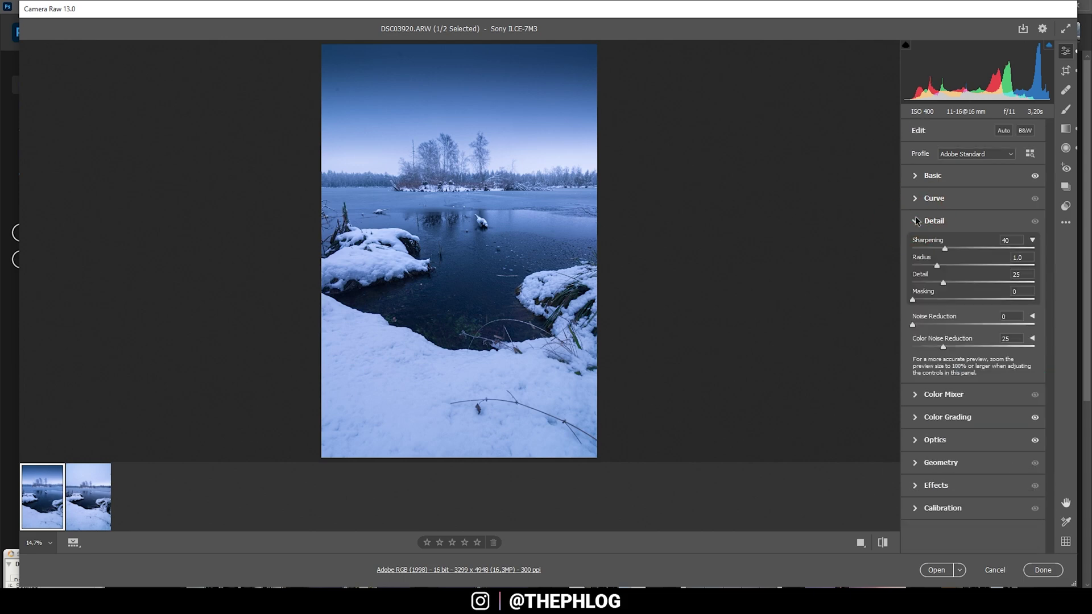
left_click_drag(942, 268, 903, 268)
left_click_drag(1003, 284, 1036, 283)
left_click_drag(913, 299, 974, 302)
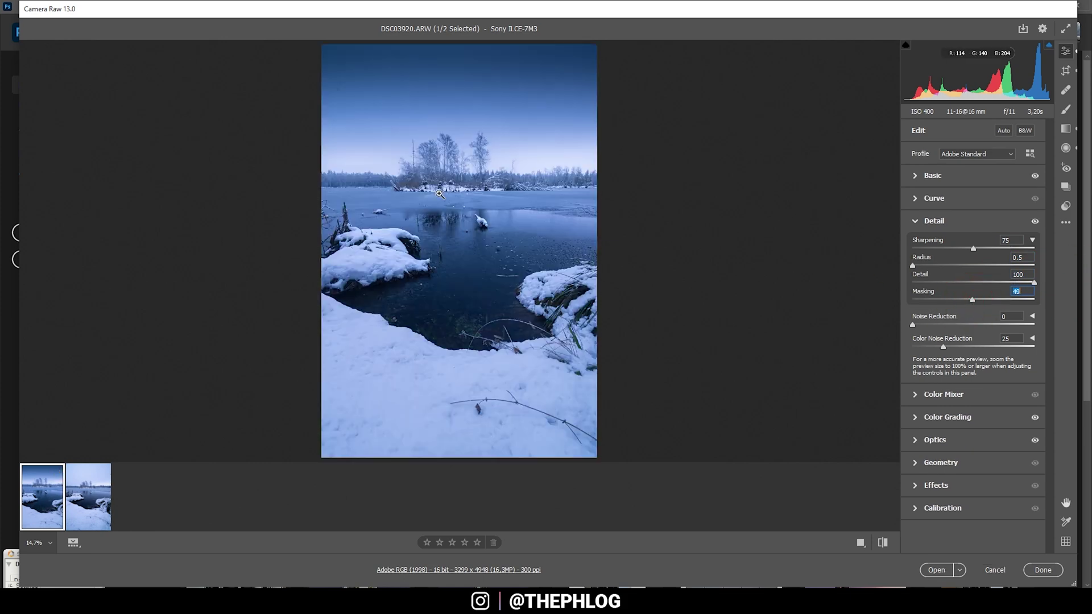
left_click(935, 571)
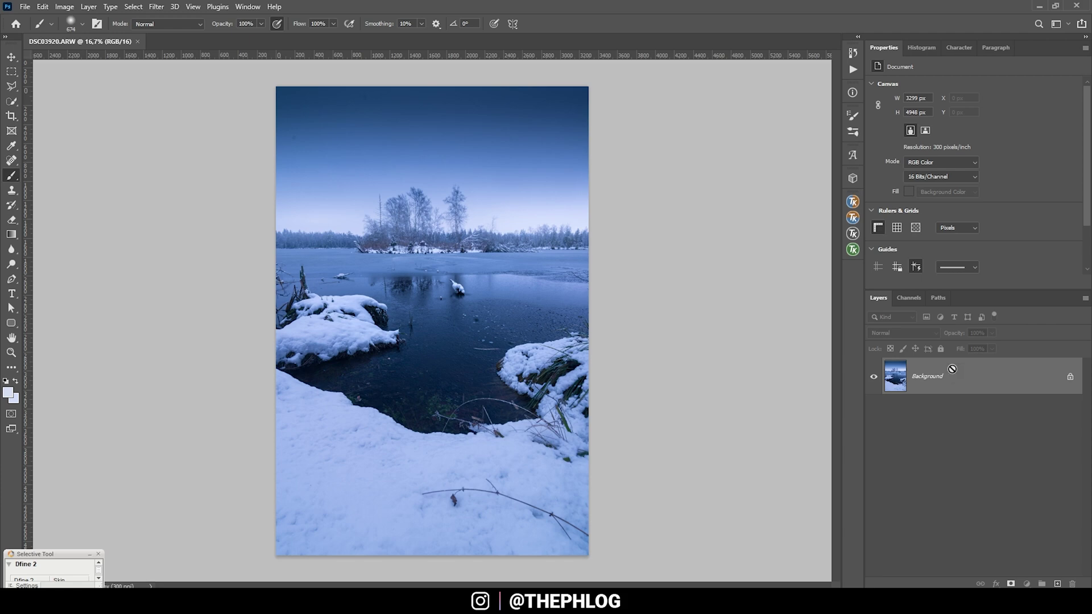
- Duplicate the background to Layer 1 and heal away the twig in the foreground snow
key("ctrl+j")
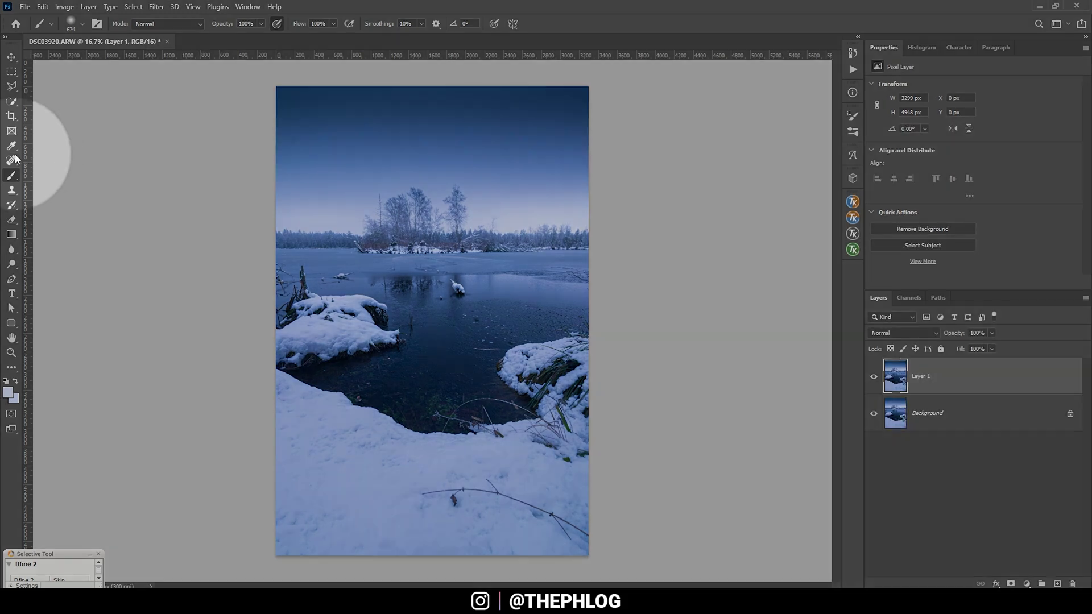
left_click(11, 161)
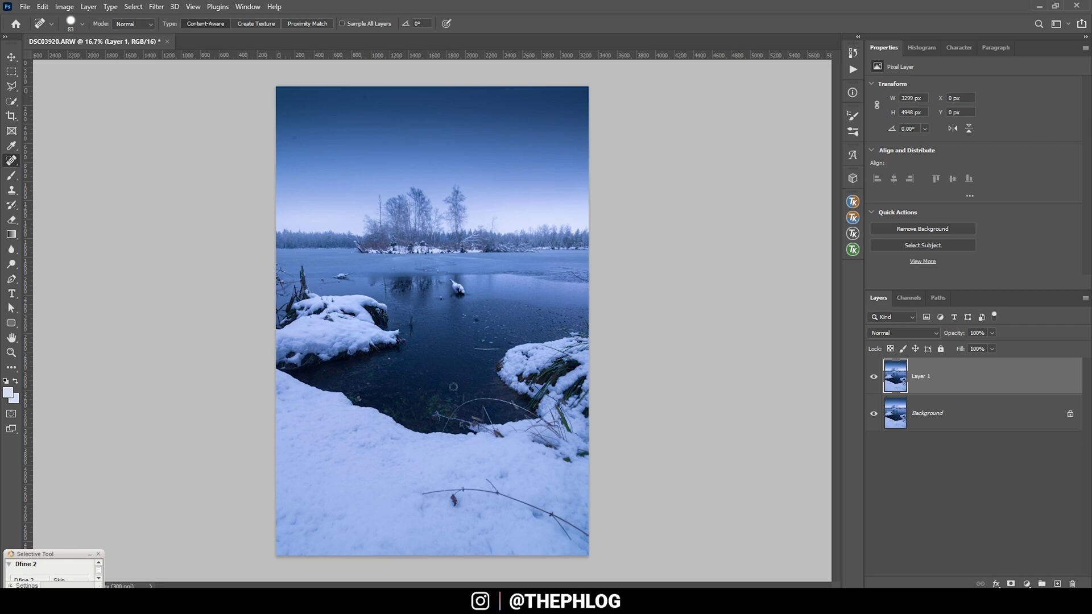
scroll(490, 566, "up", 3)
scroll(462, 507, "up", 2)
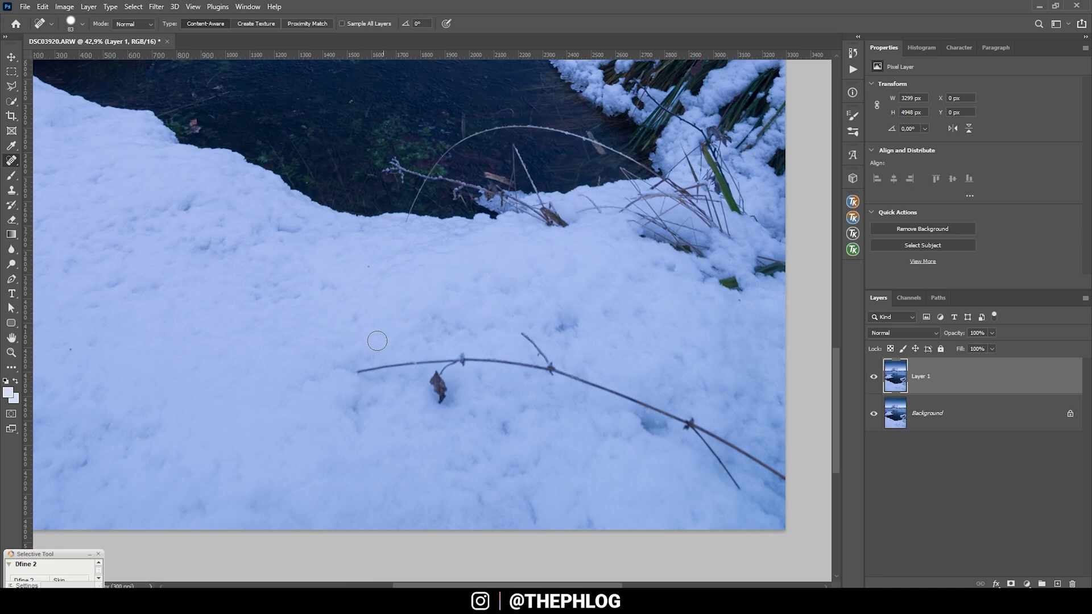
mouse_move(355, 372)
left_mouse_down()
mouse_move(467, 360)
mouse_move(436, 373)
mouse_move(441, 399)
mouse_move(442, 378)
mouse_move(466, 363)
left_mouse_up()
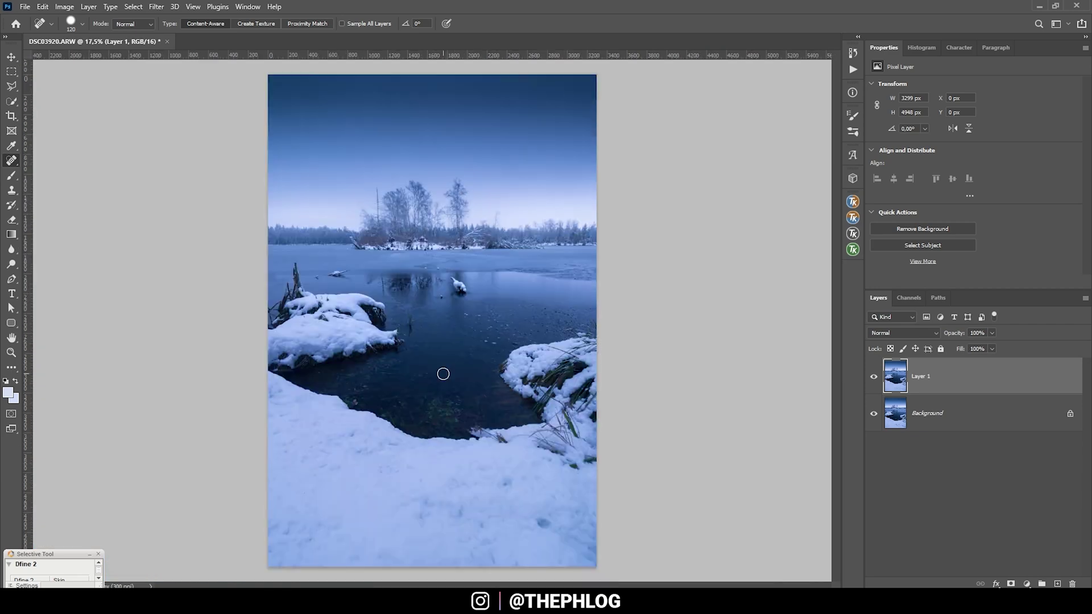
- Heal the small spots and the footprint in the foreground snow
scroll(361, 520, "up", 2)
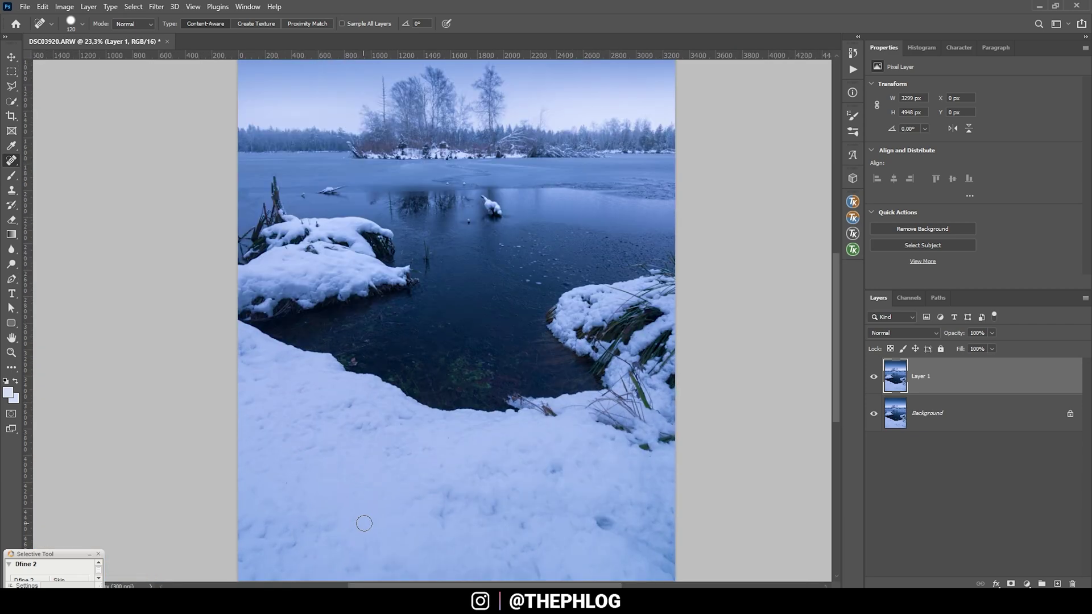
scroll(361, 520, "down", 3)
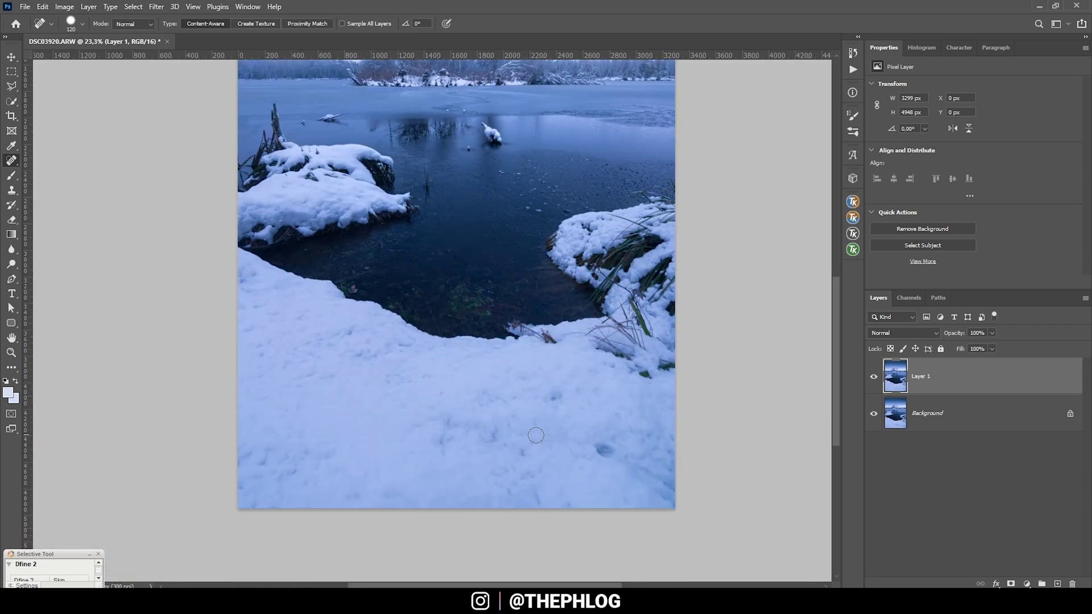
left_click(446, 421)
left_click(488, 435)
left_click(528, 453)
left_click(554, 395)
mouse_move(592, 444)
left_mouse_down()
mouse_move(604, 452)
mouse_move(596, 447)
left_mouse_up()
left_click(508, 488)
left_click(520, 455)
scroll(284, 267, "up", 4)
scroll(370, 415, "down", 2)
left_click_drag(377, 407, 370, 416)
scroll(455, 370, "down", 3)
left_click(545, 327)
- With a slightly larger healing brush, remove the remaining snow spots and fit the photo in view
scroll(382, 286, "right", 2)
scroll(383, 286, "down", 3)
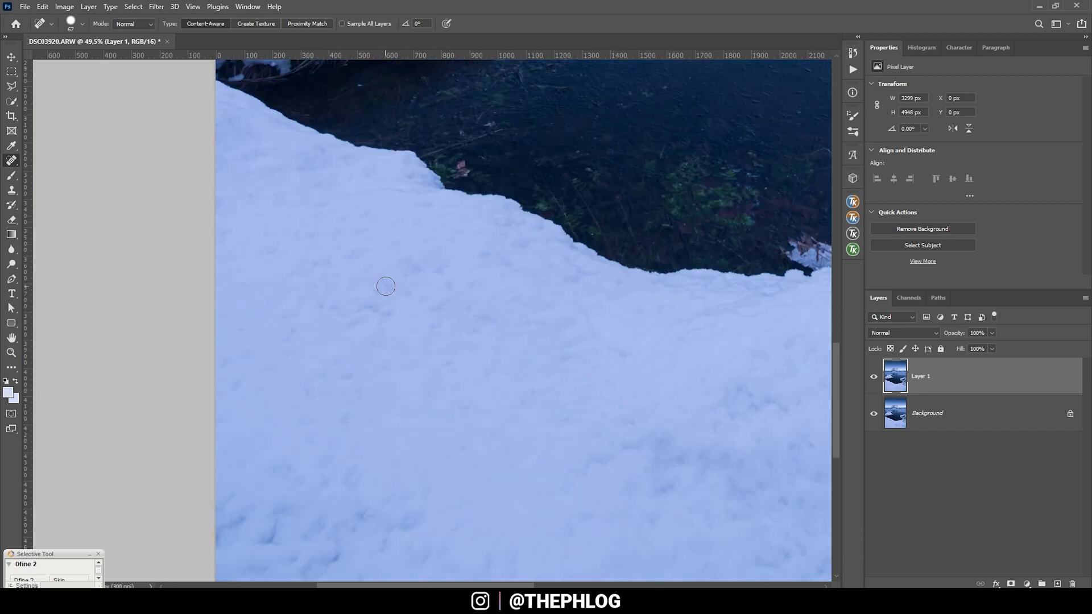
key("]")
left_click_drag(345, 323, 344, 322)
scroll(345, 322, "right", 2)
left_click(276, 334)
scroll(275, 334, "right", 4)
left_click(581, 258)
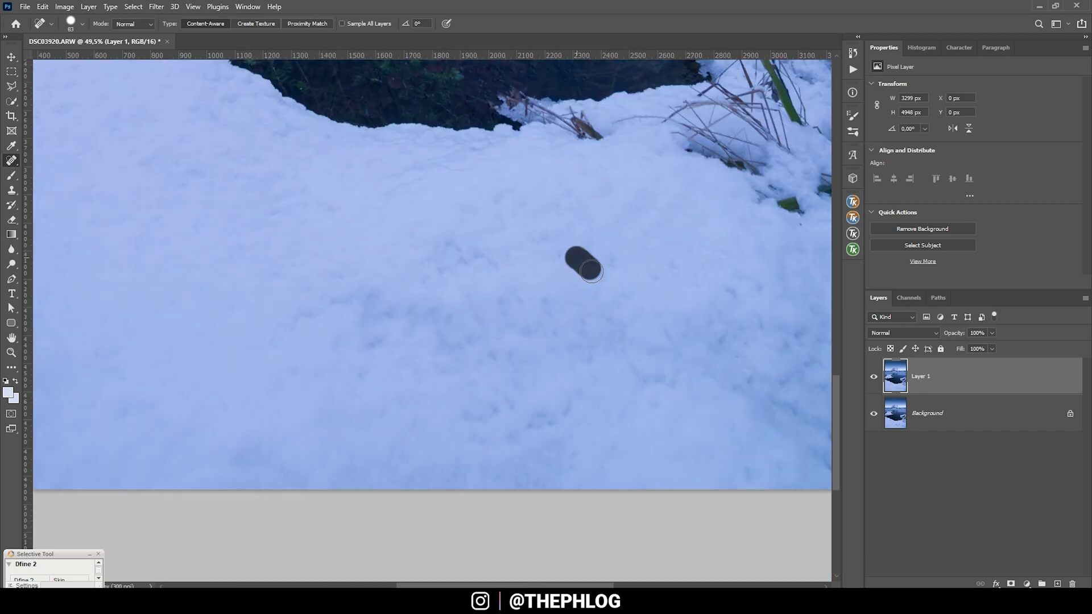
scroll(377, 302, "right", 2)
scroll(378, 302, "down", 2)
left_click(649, 331)
left_click(396, 254)
key("ctrl+0")
- Toggle Layer 1's visibility to compare before and after the retouch
left_click(874, 377)
left_click(874, 377)
left_click(880, 378)
left_click(880, 378)
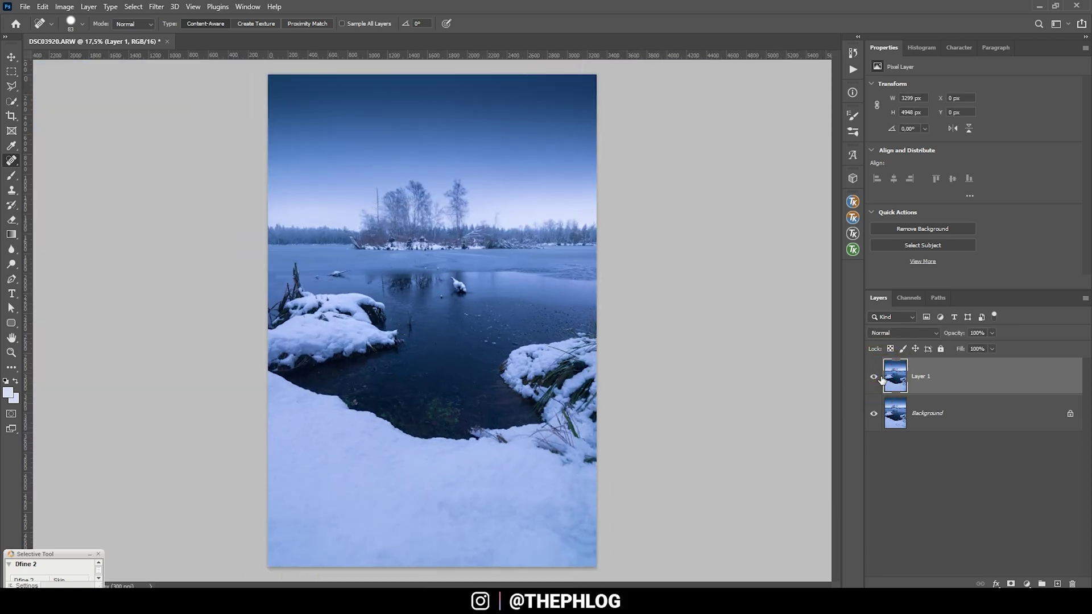
left_click(875, 377)
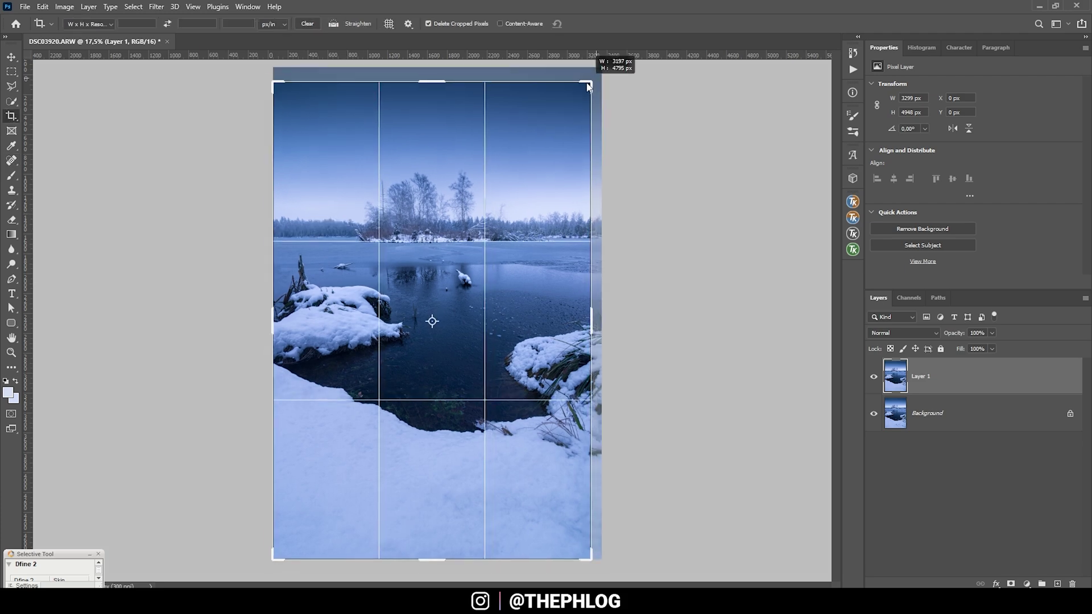
- Trim the crop inward from the top-right corner and commit it
left_click_drag(597, 74, 609, 64)
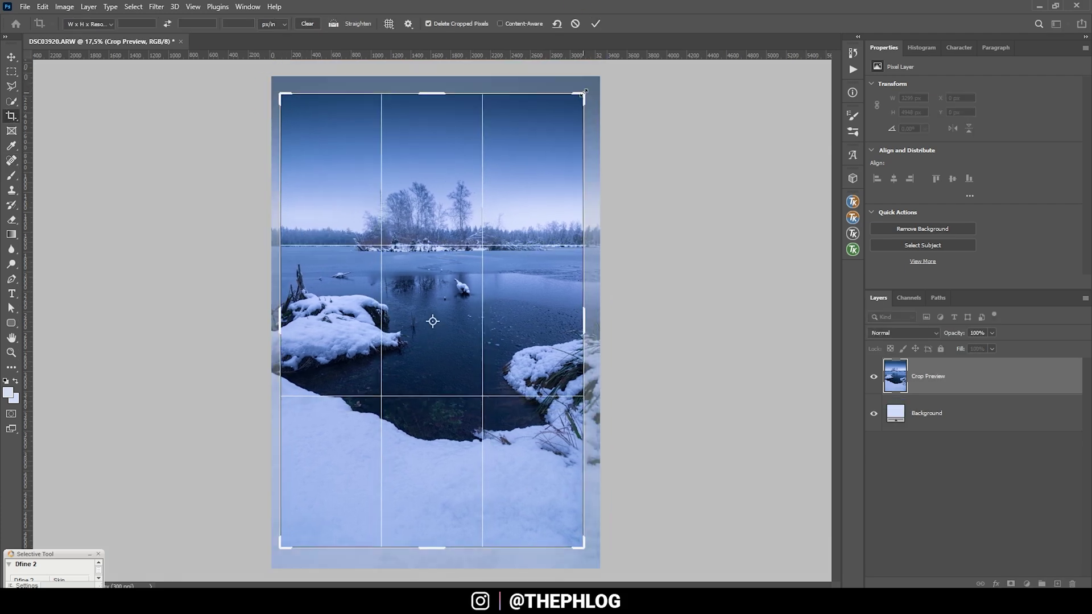
key("v")
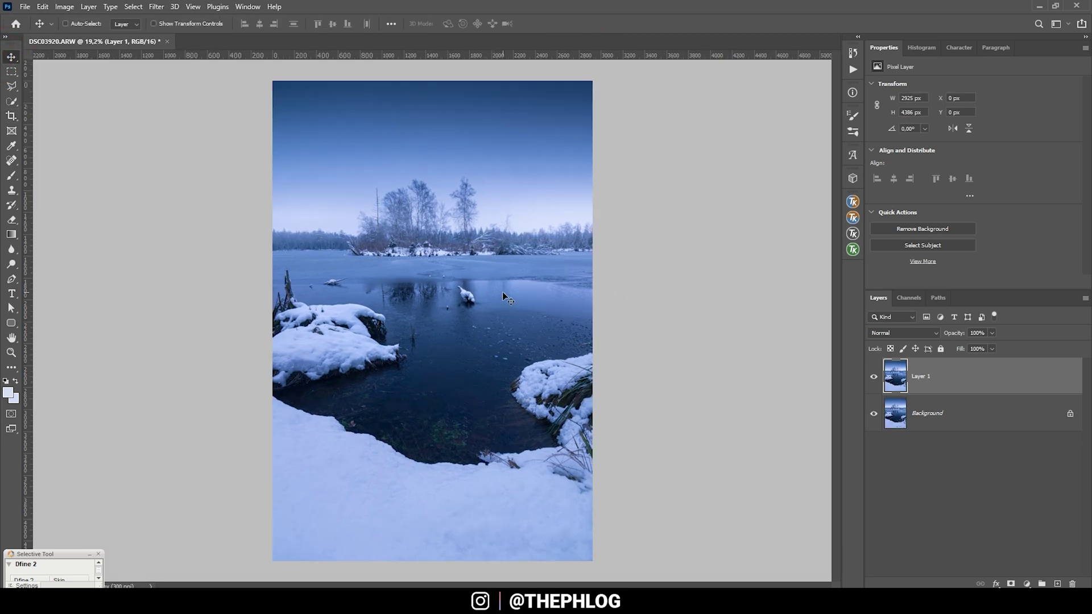
left_click(1056, 584)
- Set the new layer's blend mode to Hard Light and the brush opacity to 10%
left_click(904, 333)
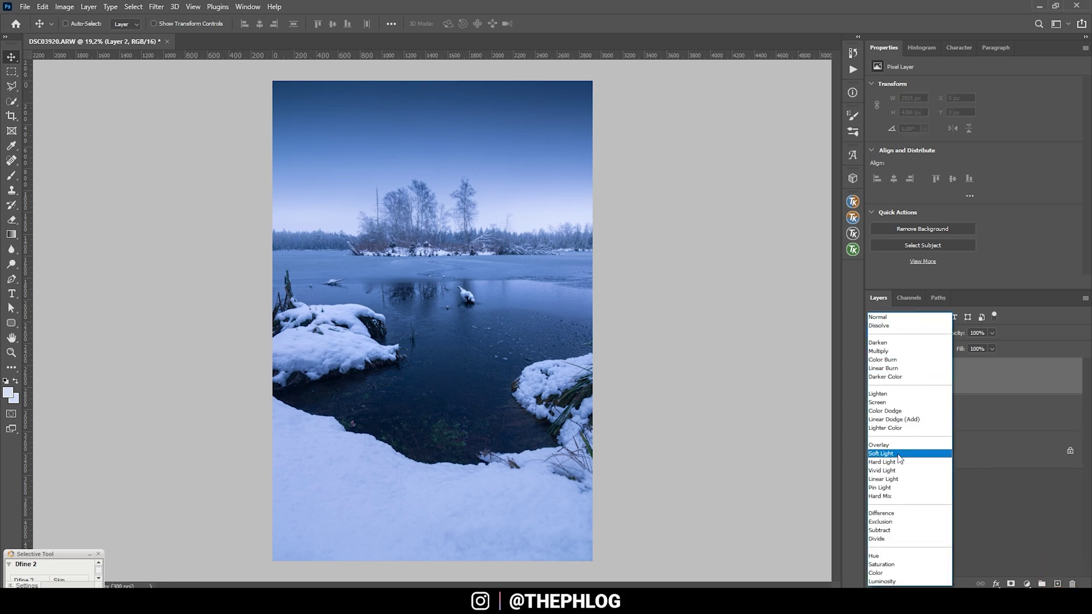
left_click(888, 462)
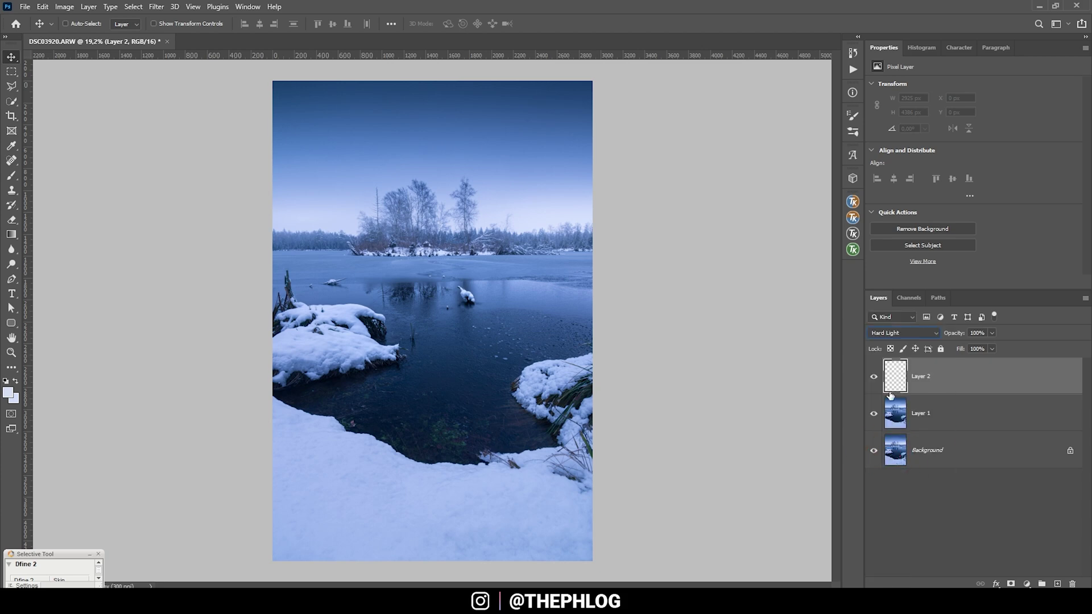
key("b")
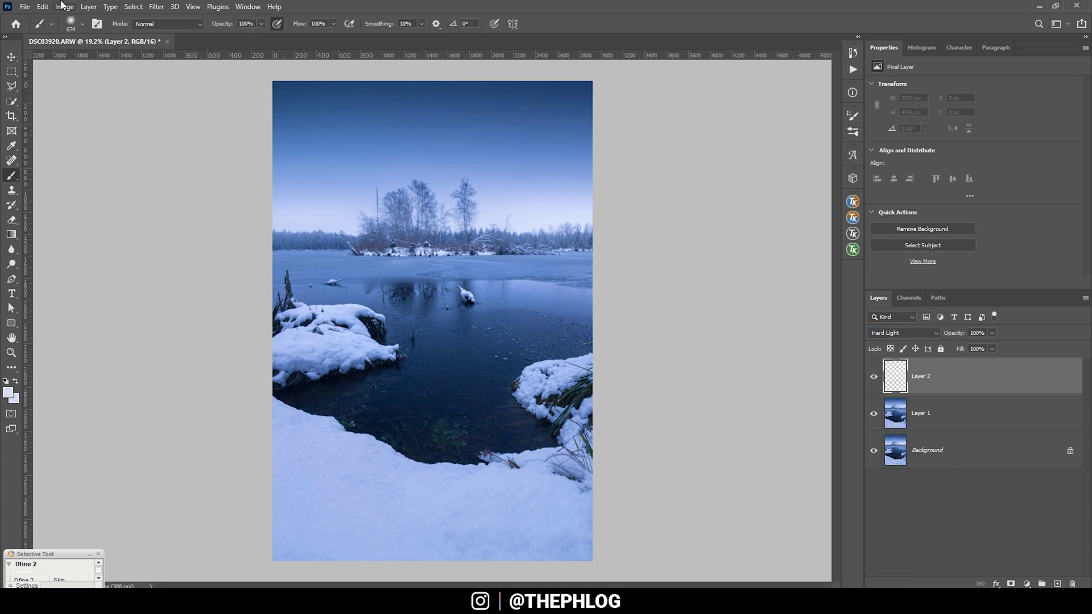
left_click(261, 24)
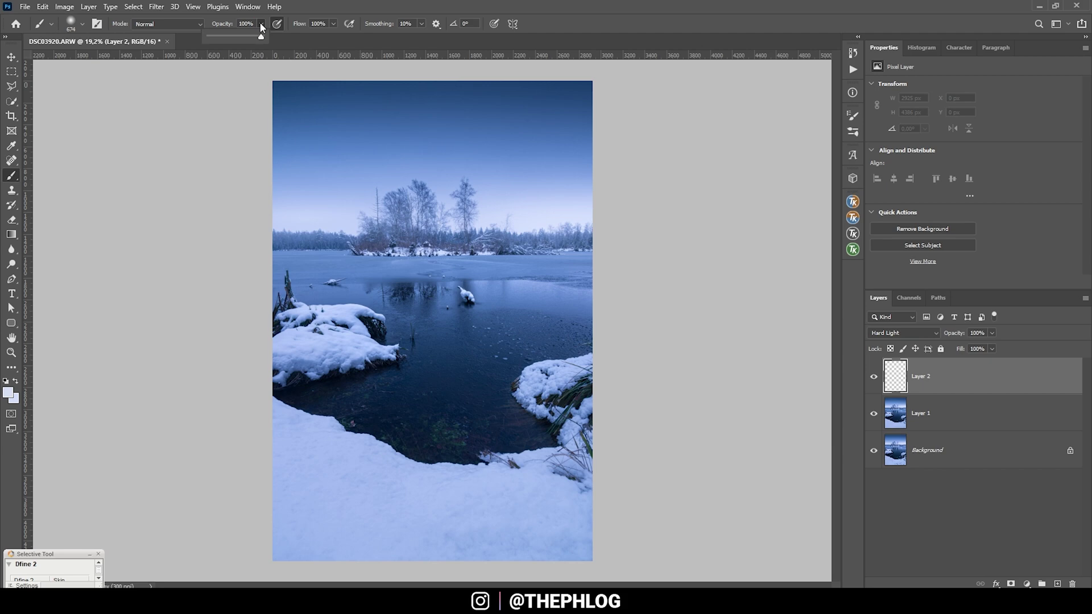
left_click_drag(263, 36, 256, 36)
key("Return")
- Dab a soft glow over the left and right tree line, brush size about 570
mouse_move(458, 254)
left_mouse_down()
mouse_move(529, 225)
mouse_move(519, 226)
left_mouse_up()
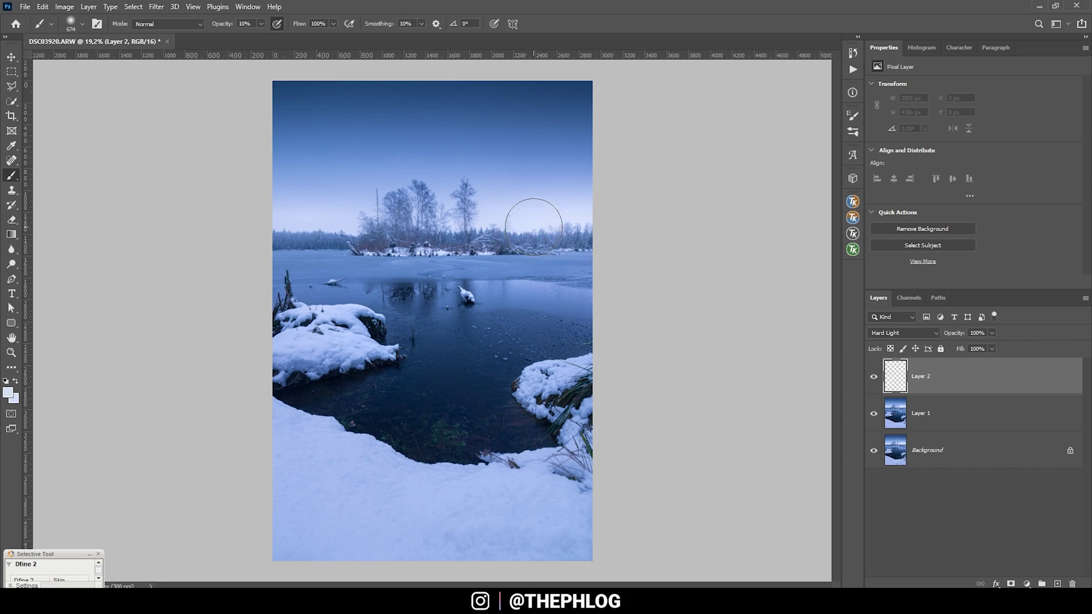
left_click_drag(523, 221, 514, 221)
left_click(529, 222)
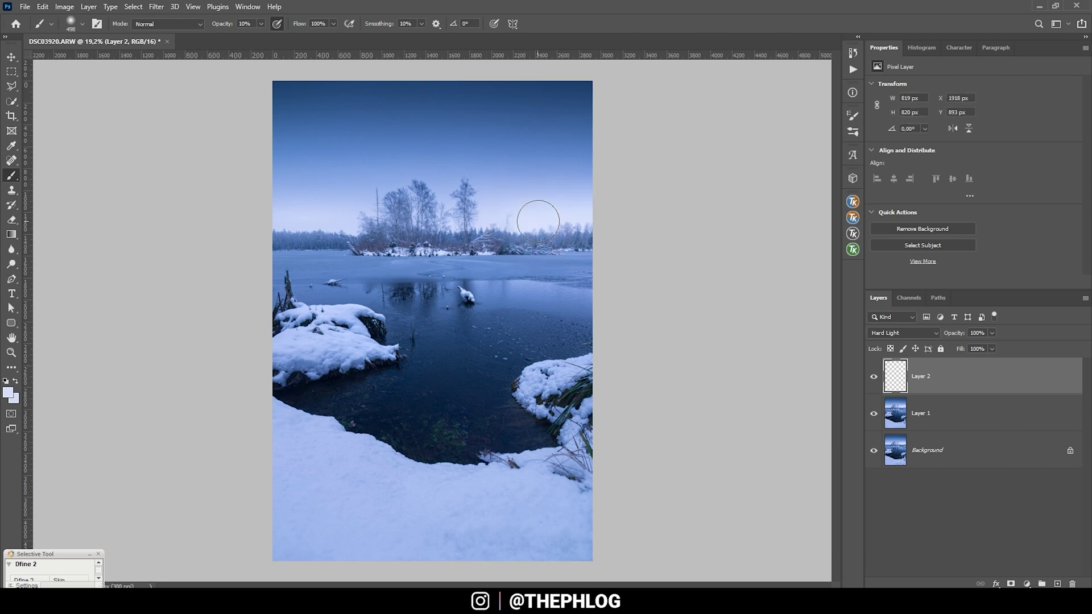
left_click(554, 215)
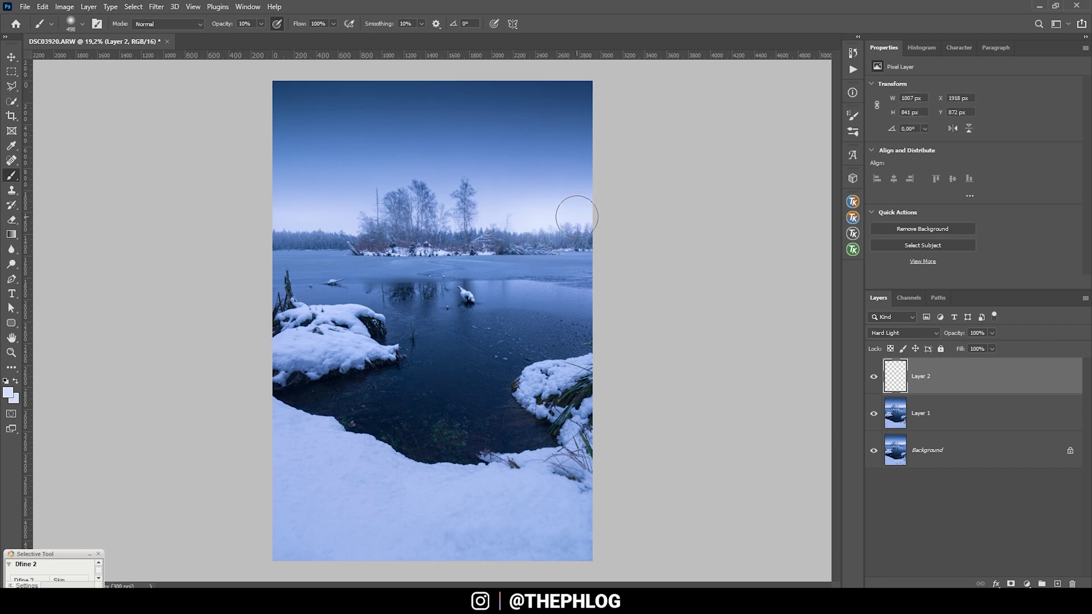
left_click(338, 222)
left_click(317, 220)
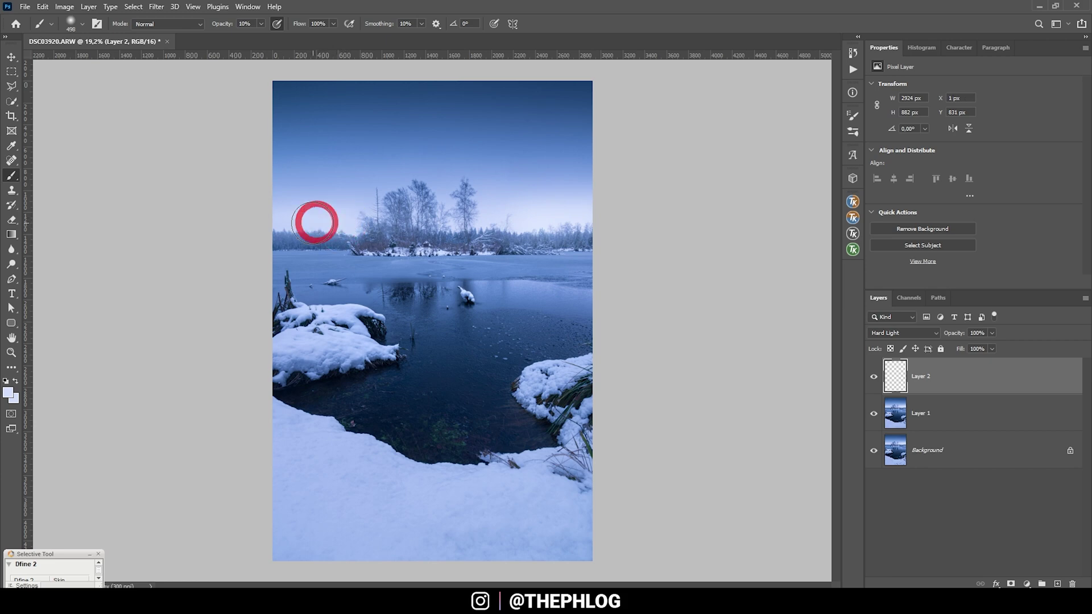
mouse_move(526, 222)
left_mouse_down()
mouse_move(541, 219)
mouse_move(512, 220)
left_mouse_up()
left_click(515, 222)
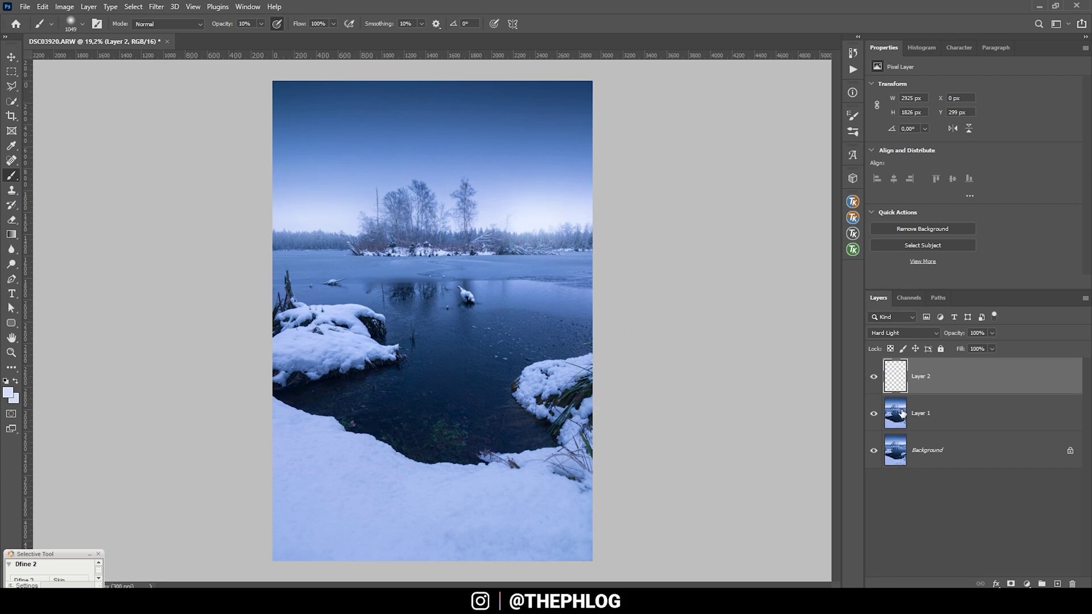
- Merge all three layers, then output a new layer from the TK RapidMask Lights 2 mask
left_click(937, 457, "shift")
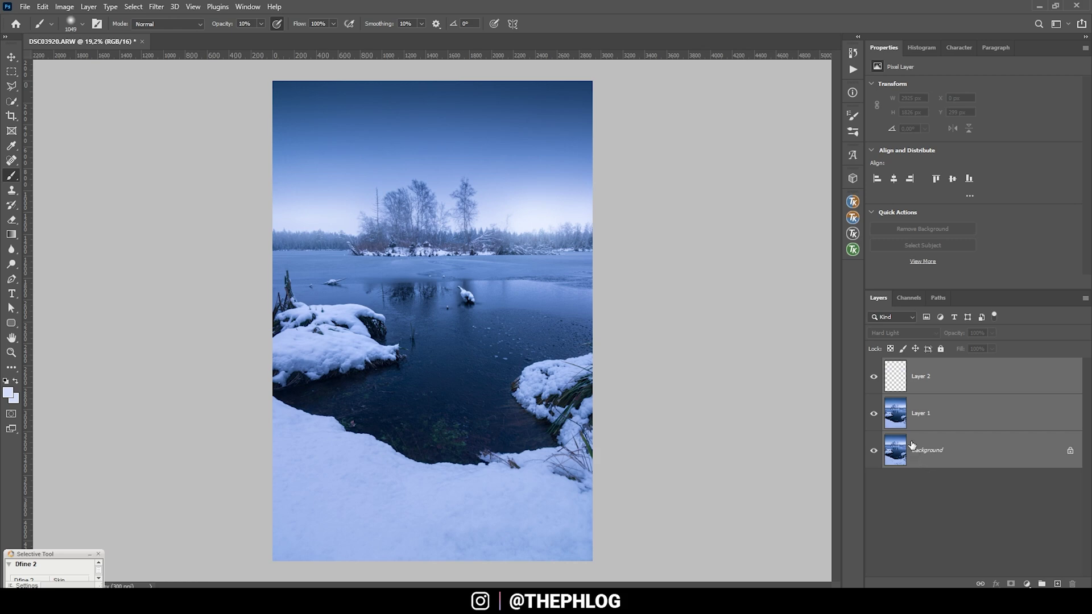
key("Delete")
left_click(853, 201)
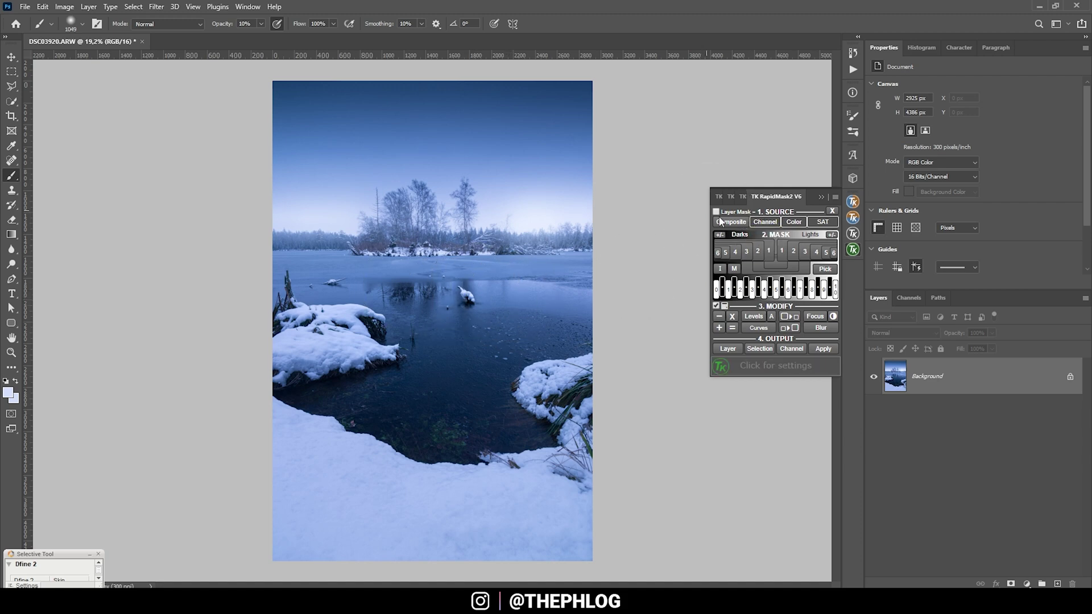
left_click(796, 254)
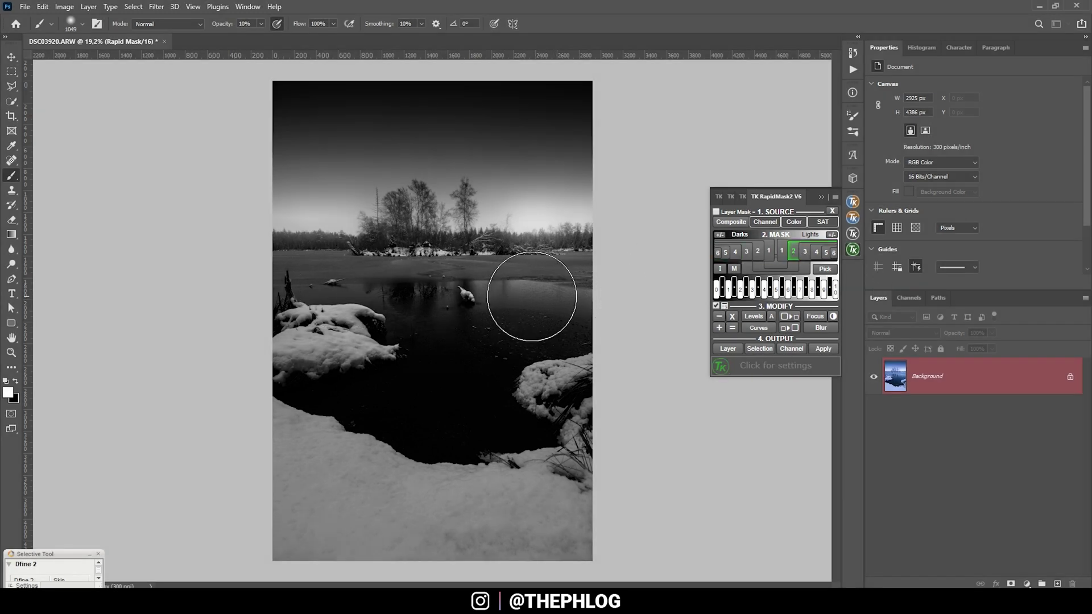
left_click(927, 374)
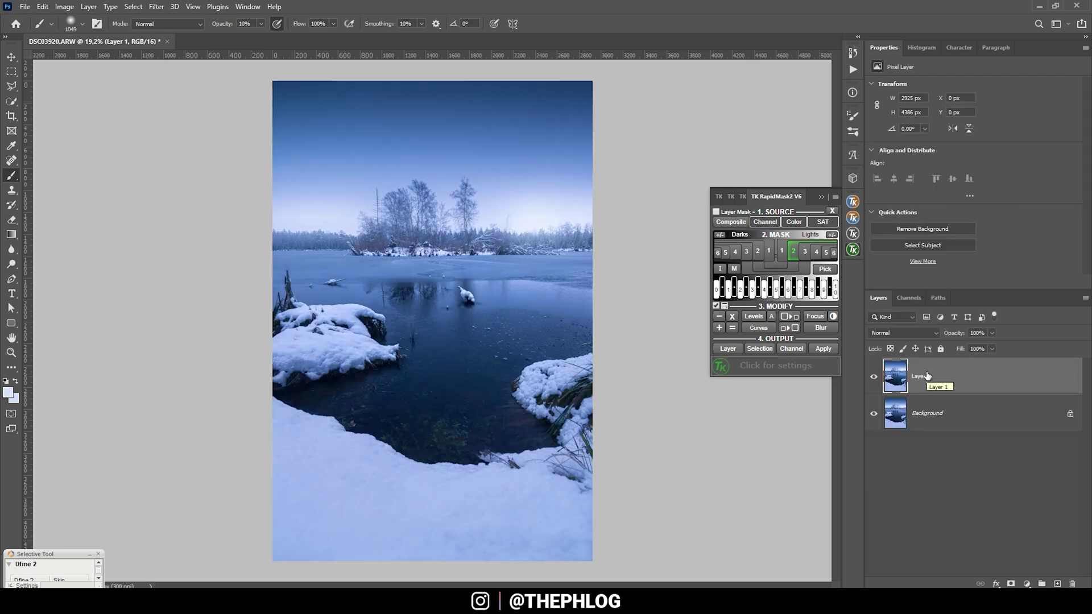
- Apply the Lights-2 mask to Layer 1 and clip an Overlay-mode Layer 2 to it
left_click(721, 212)
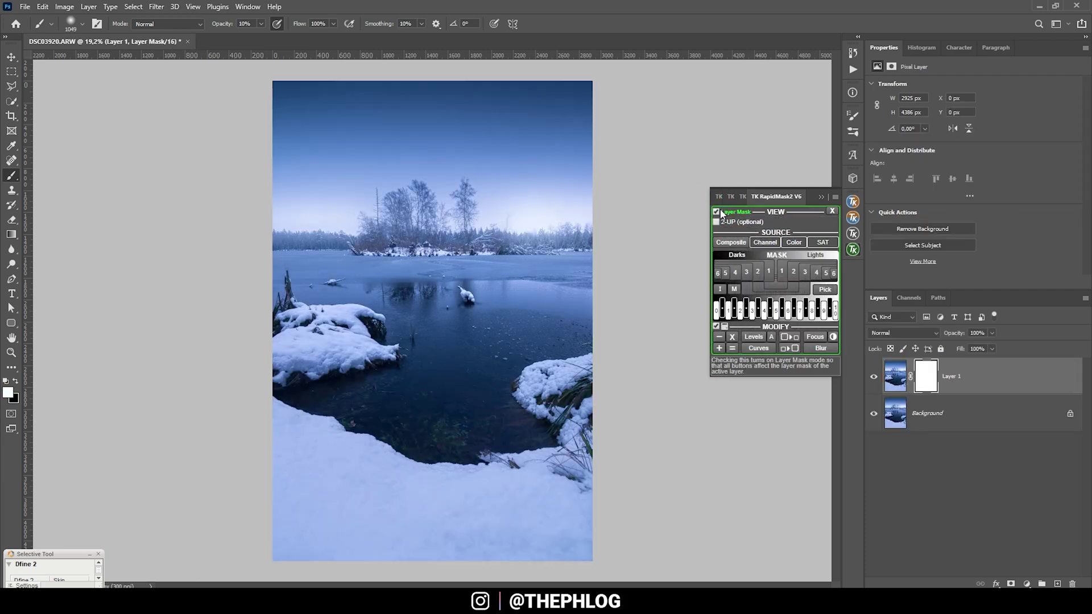
left_click(795, 274)
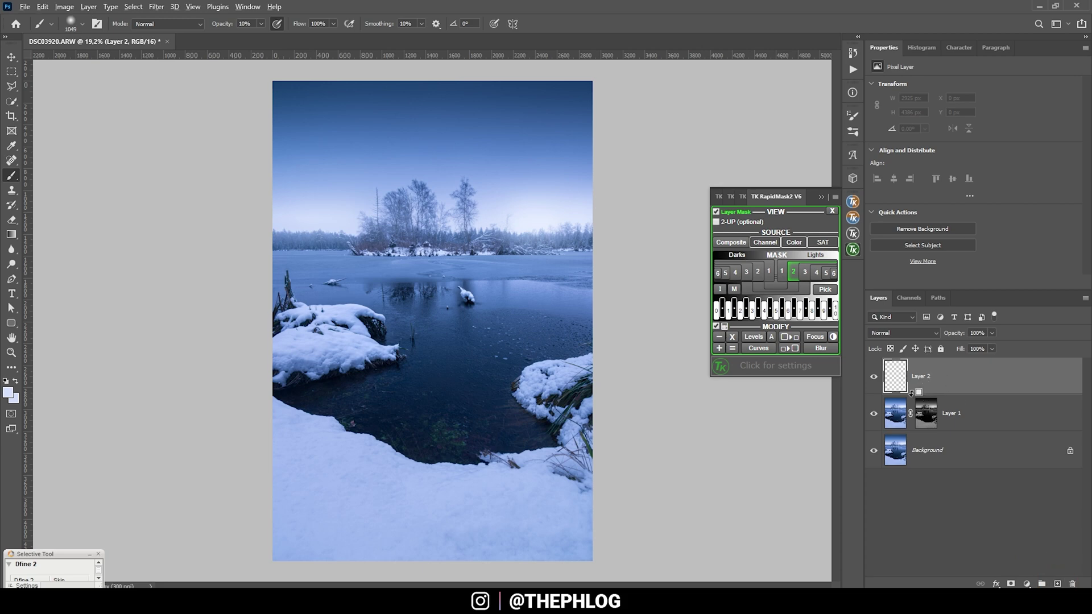
left_click(904, 396, "alt")
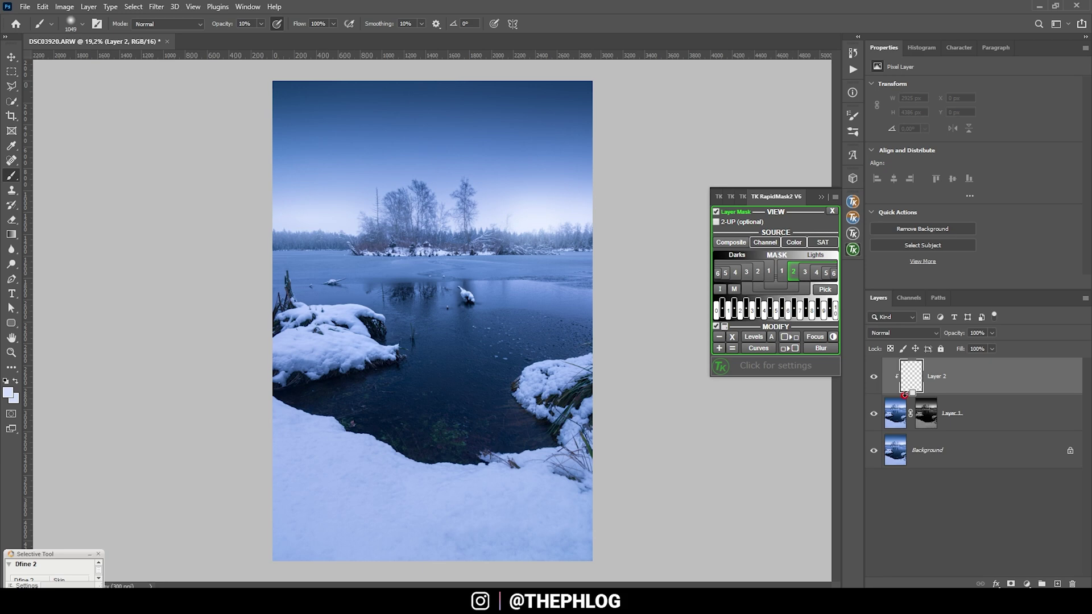
left_click(925, 332)
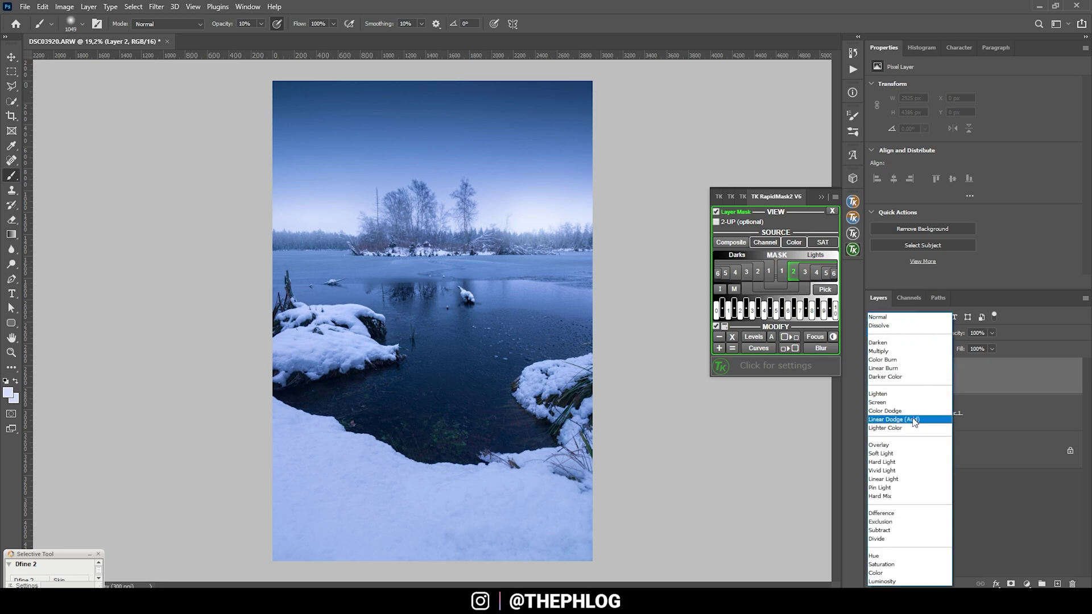
left_click(912, 447)
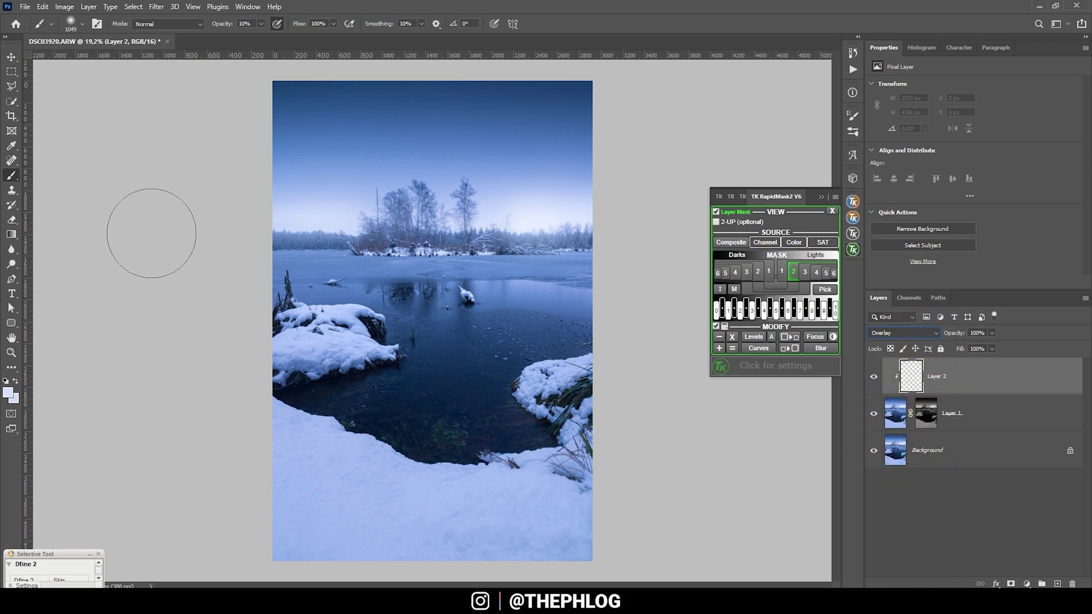
- Paint a soft white glow (ffffff, 12% opacity) onto the left ice
left_click(9, 392)
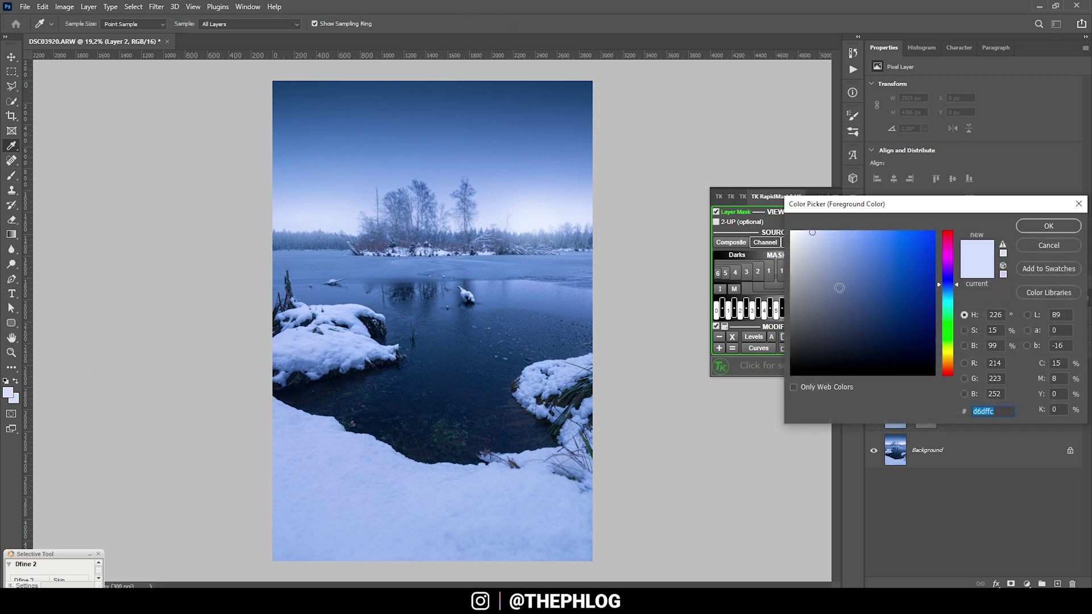
type("ffffff")
left_click(1048, 226)
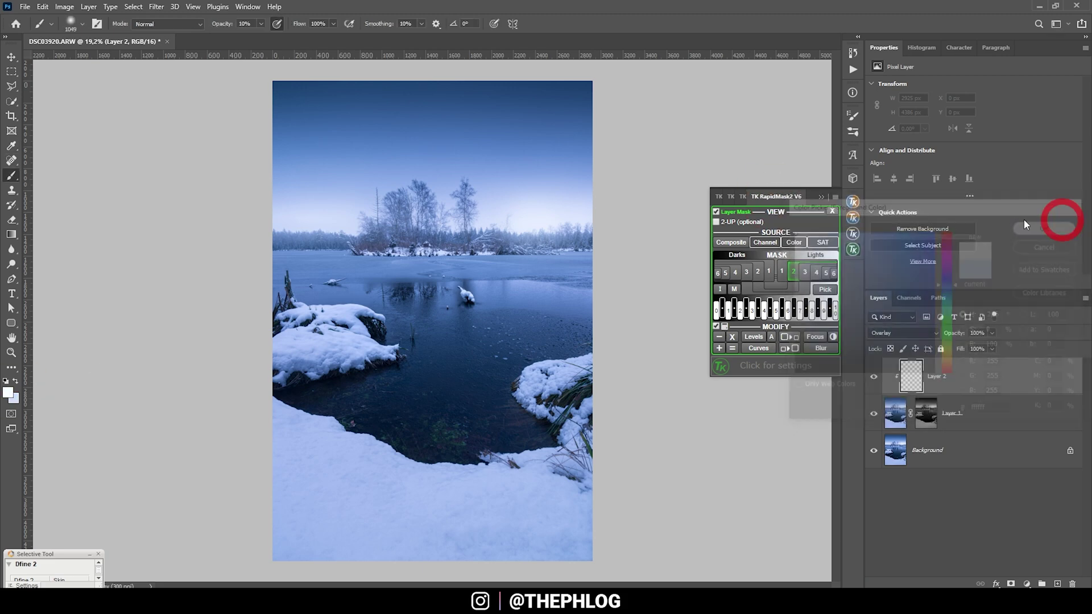
left_click_drag(260, 24, 264, 41)
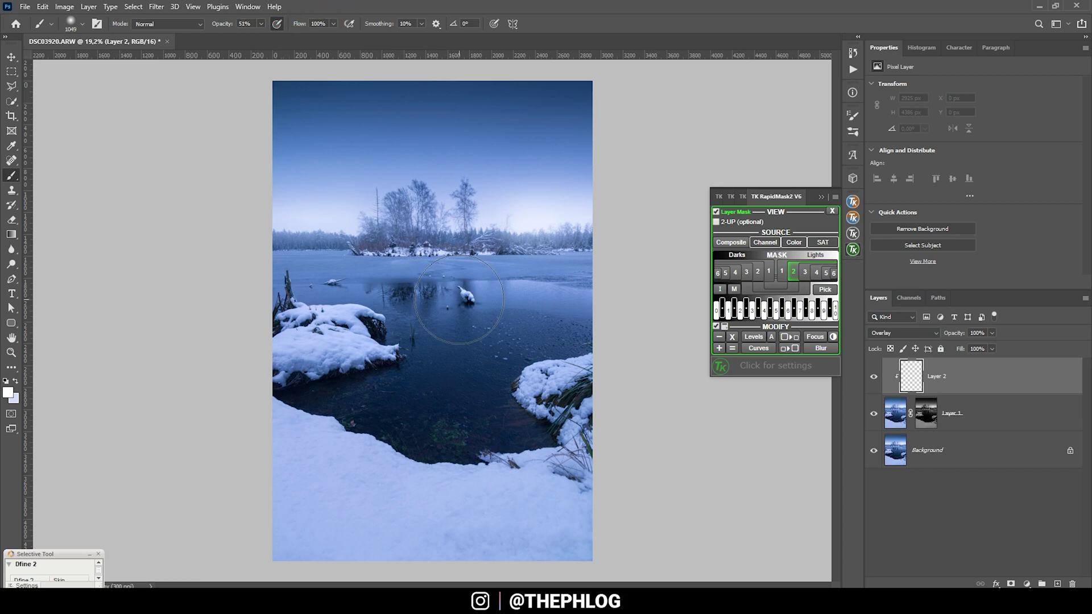
mouse_move(439, 295)
left_mouse_down()
mouse_move(524, 292)
mouse_move(492, 294)
mouse_move(583, 309)
mouse_move(489, 295)
mouse_move(533, 303)
left_mouse_up()
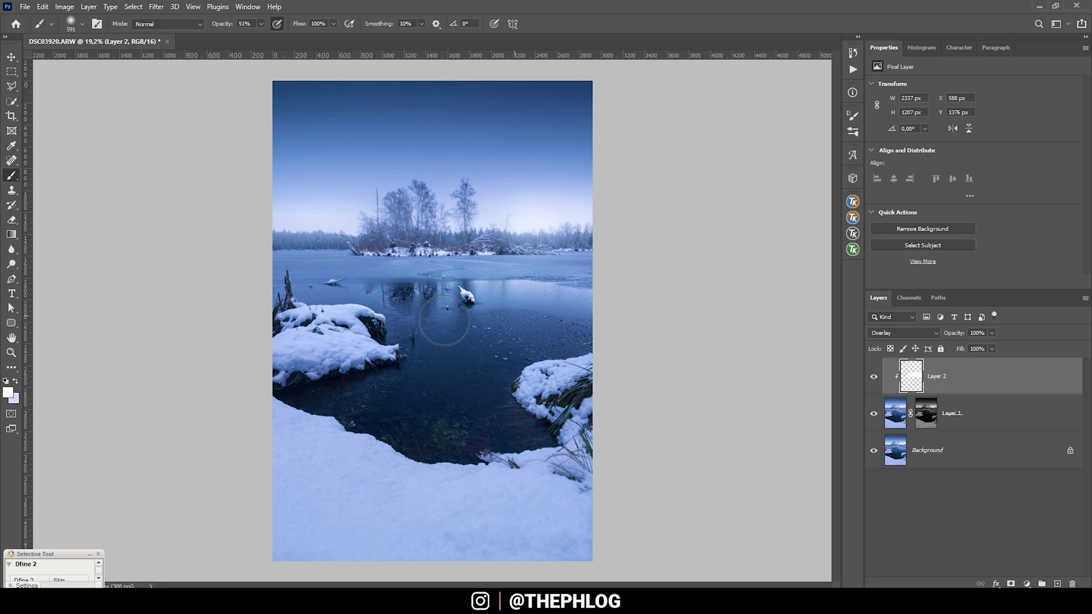
left_click_drag(439, 304, 271, 294)
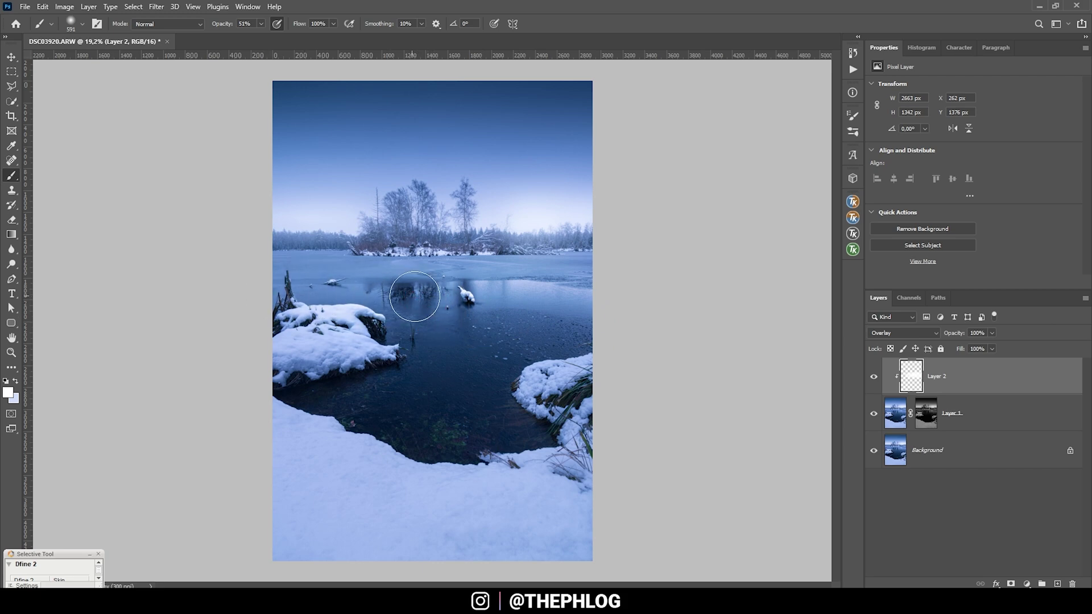
left_click(879, 380)
- Brighten the foreground snow with a larger, gentler white brush
left_click_drag(264, 35, 243, 42)
mouse_move(429, 415)
left_mouse_down()
mouse_move(449, 421)
mouse_move(432, 418)
left_mouse_up()
mouse_move(298, 462)
left_mouse_down()
mouse_move(339, 484)
mouse_move(498, 501)
mouse_move(281, 496)
mouse_move(572, 487)
mouse_move(554, 511)
mouse_move(320, 512)
mouse_move(636, 500)
mouse_move(619, 518)
mouse_move(374, 544)
mouse_move(313, 463)
left_mouse_up()
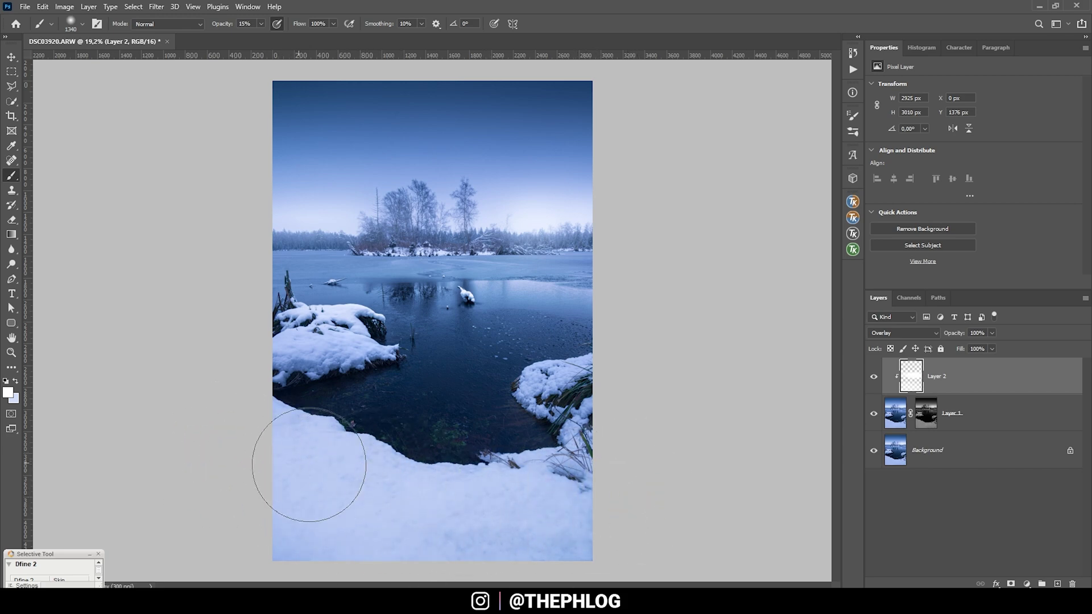
key("bracketleft")
key("bracketleft")
key("bracketleft")
key("bracketleft")
key("bracketleft")
key("bracketleft")
key("bracketleft")
key("bracketleft")
key("bracketleft")
- Add an Overlay-mode Layer 3 and dab white highlights across the ice
left_click(1057, 585)
left_click(905, 332)
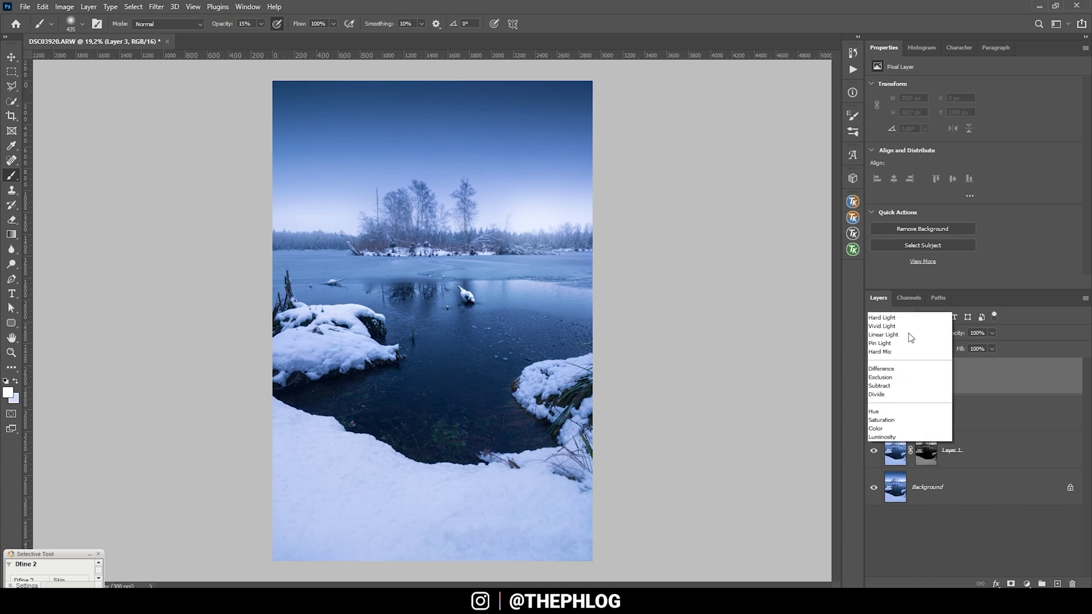
left_click(912, 445)
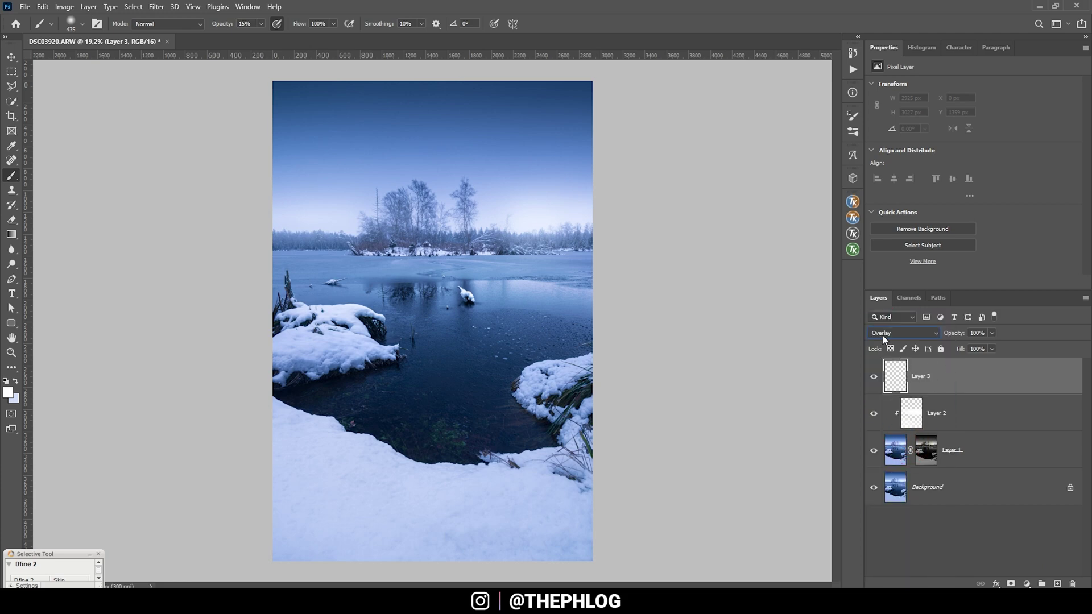
left_click(899, 382)
left_click(520, 289)
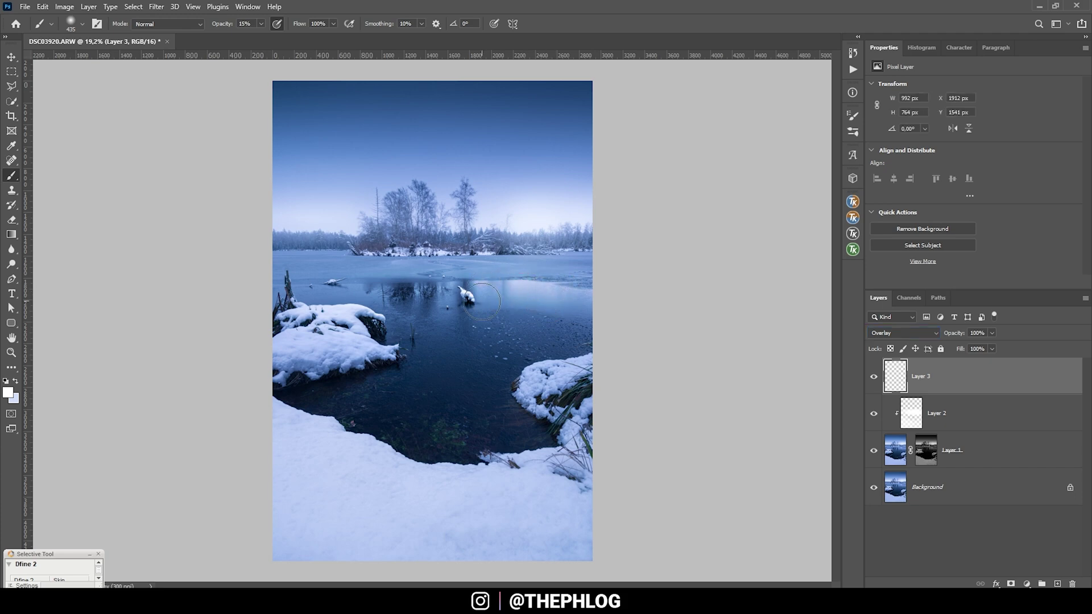
left_click(376, 289)
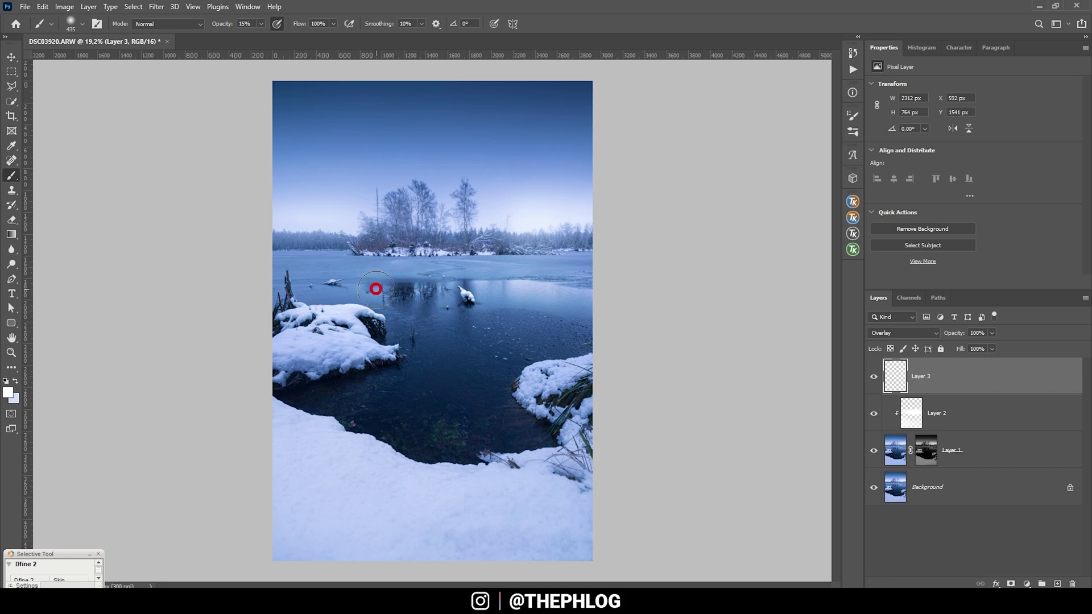
left_click(353, 289)
left_click(579, 302)
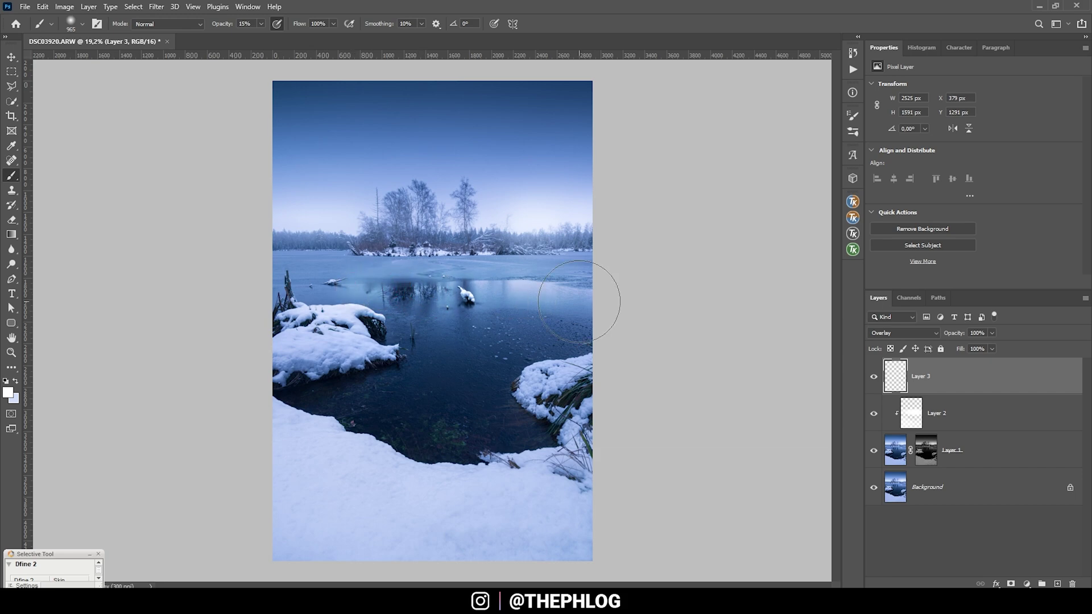
- Darken the top-left sky corner with a large black brush at 13% opacity
left_click(8, 393)
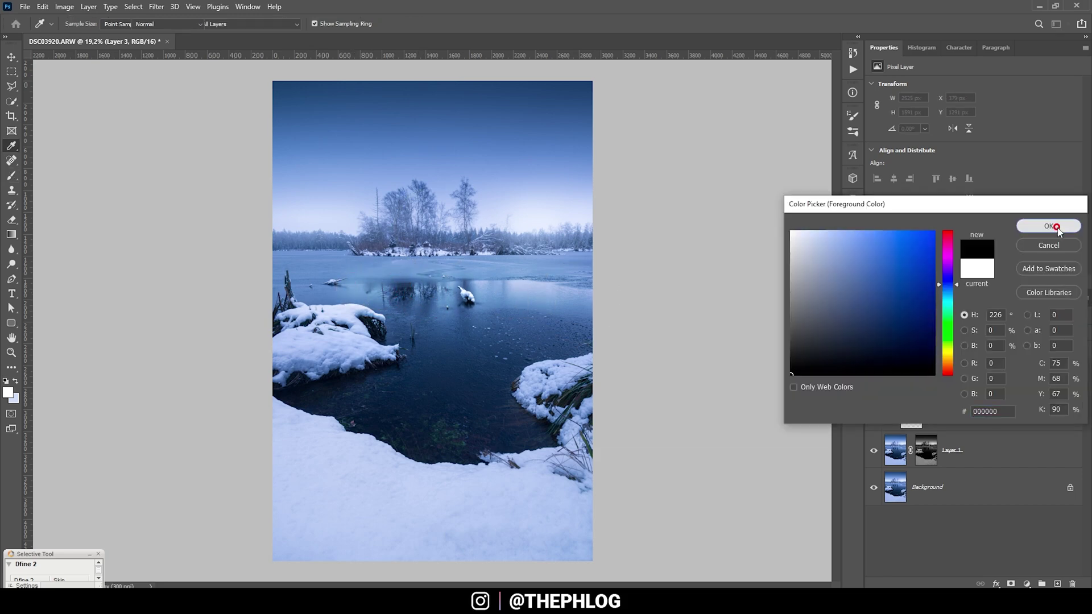
left_click(1049, 227)
left_click(261, 24)
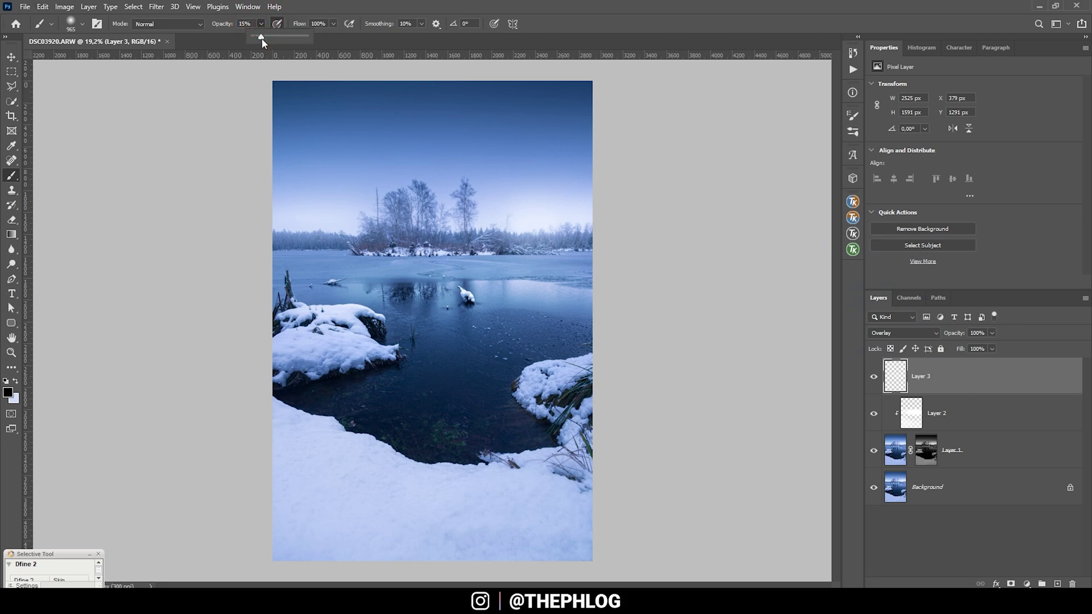
left_click_drag(261, 37, 258, 38)
right_click(317, 151, "alt")
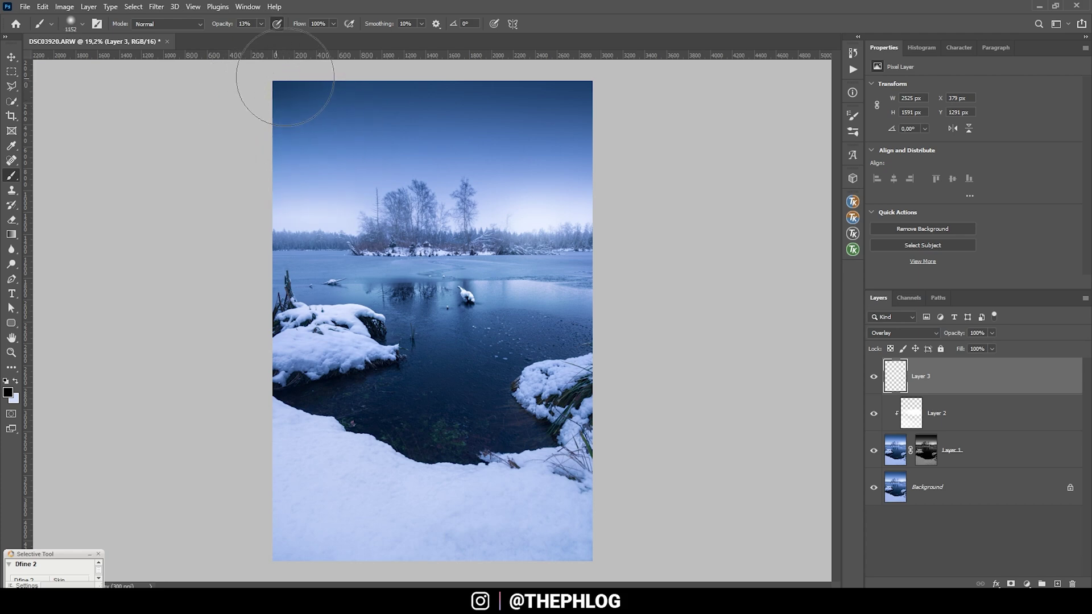
mouse_move(641, 68)
left_mouse_down()
mouse_move(531, 97)
mouse_move(190, 139)
mouse_move(236, 103)
left_mouse_up()
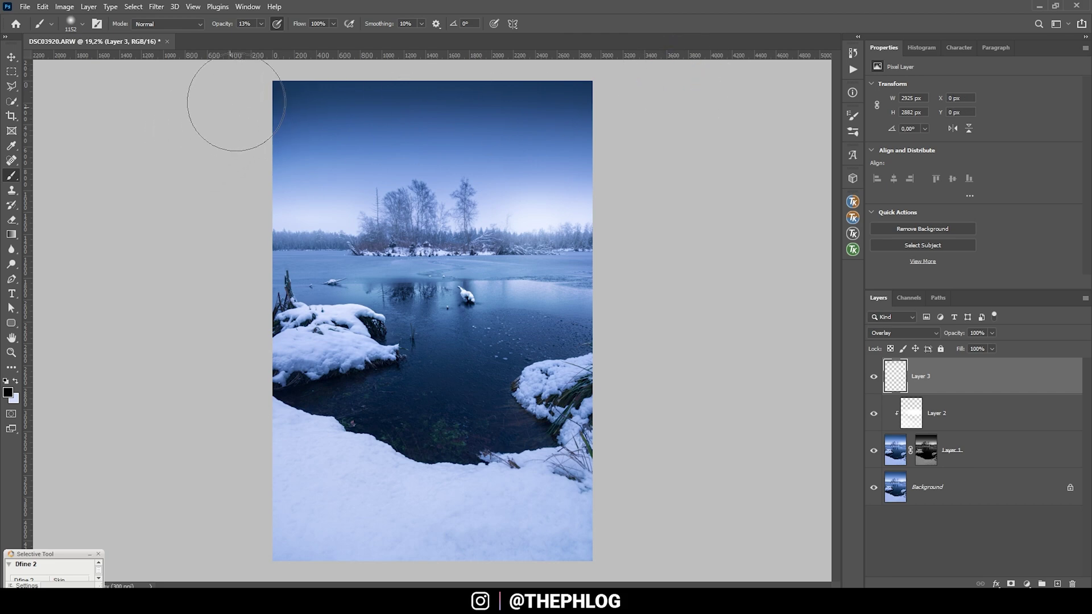
key("e")
left_click(874, 377)
left_click(874, 376)
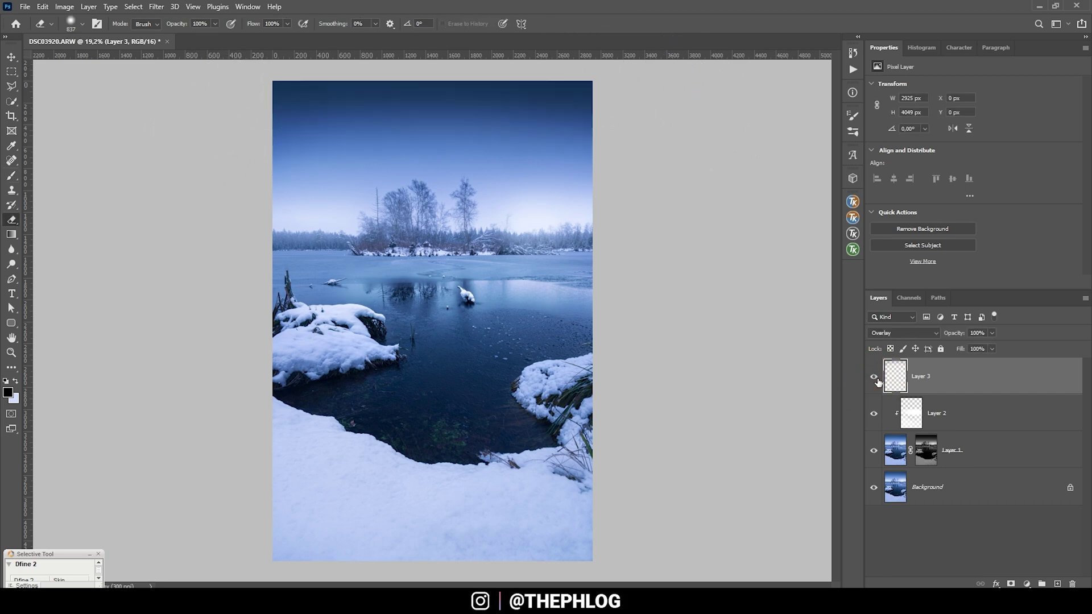
- Merge all four layers into the Background and duplicate it
left_click(924, 487, "shift")
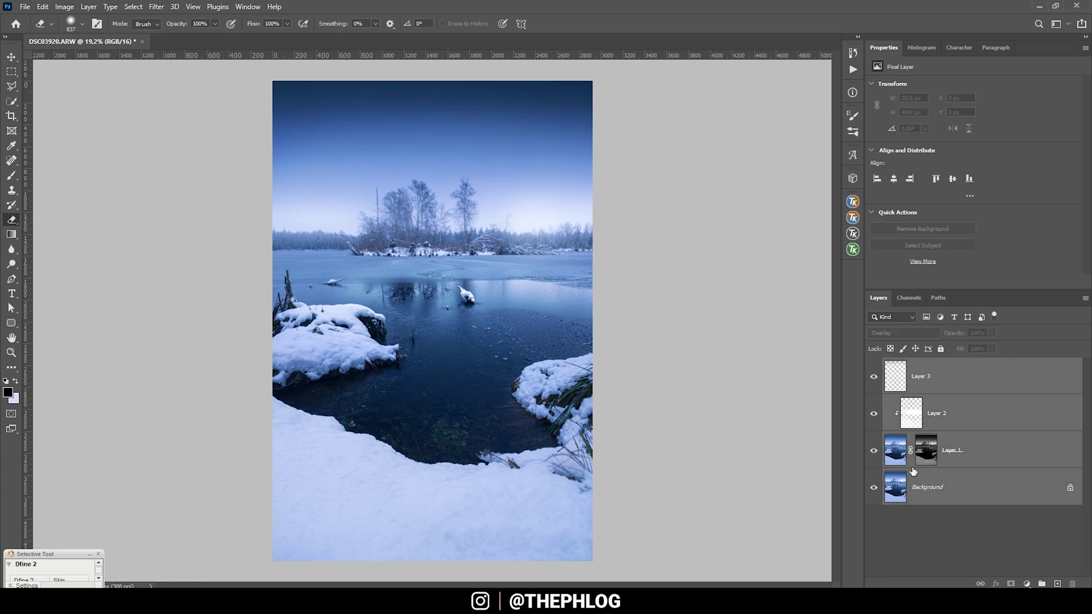
key("ctrl+e")
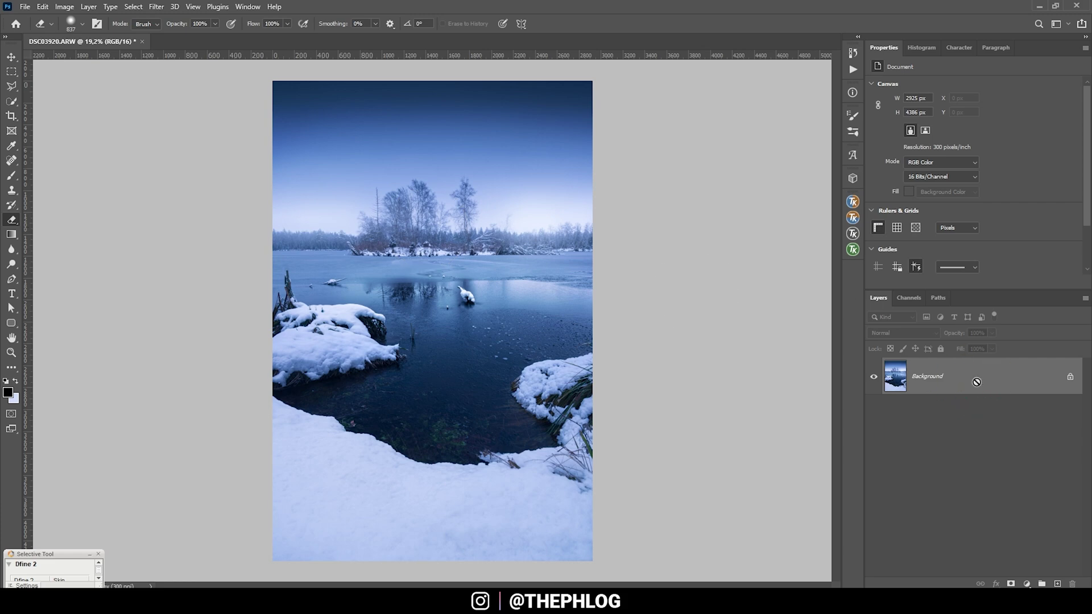
key("ctrl+j")
- Preview Darks-2 and Darks-3 in RapidMask, apply Darks-3 as Layer 1's mask, and add a new layer
left_click(853, 250)
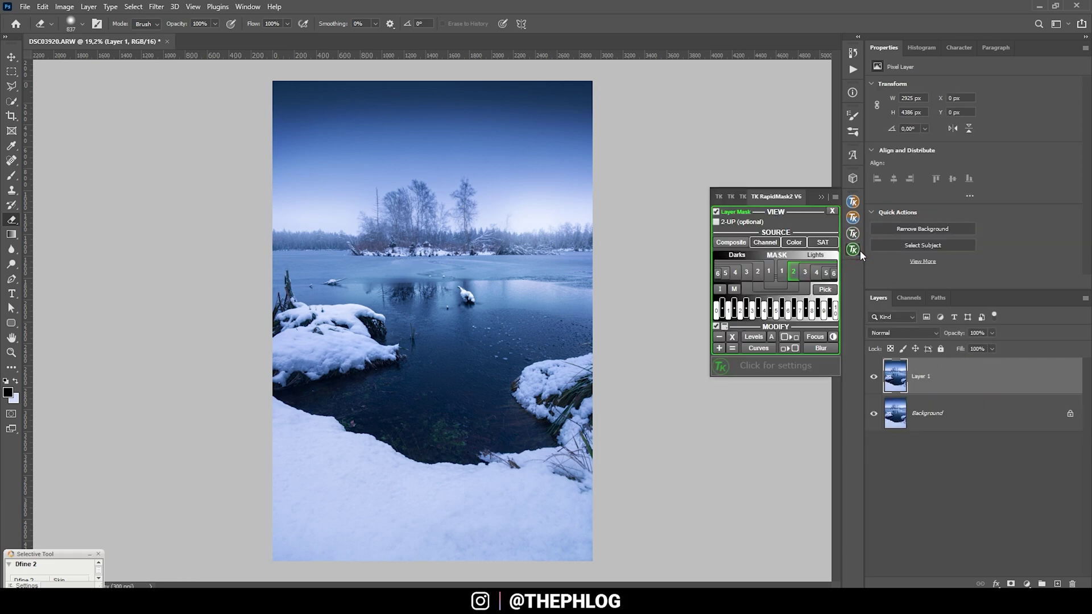
left_click(718, 212)
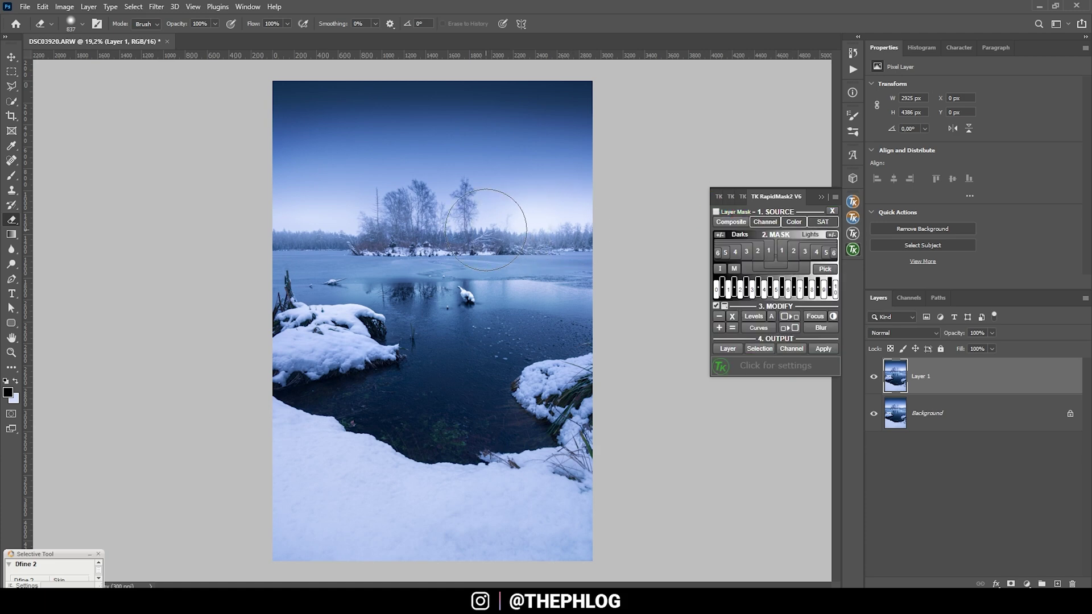
left_click(759, 255)
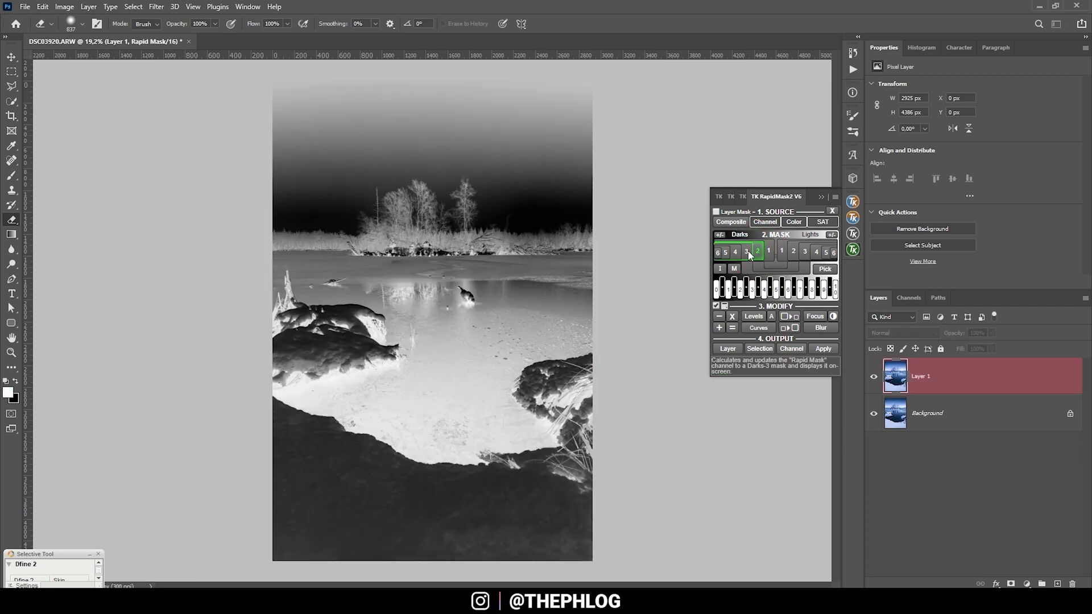
left_click(747, 256)
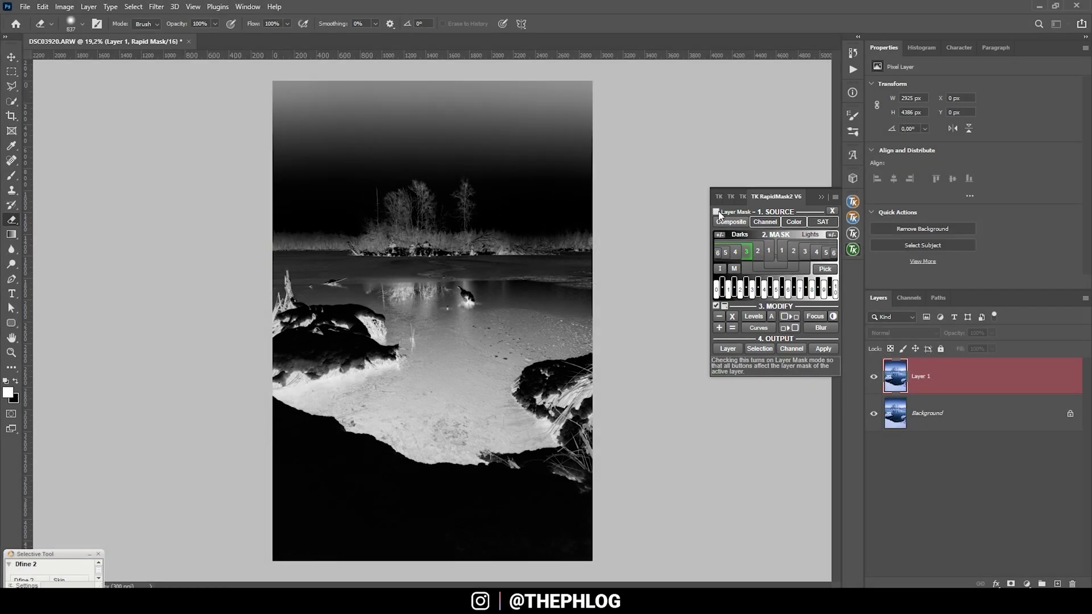
left_click(716, 212)
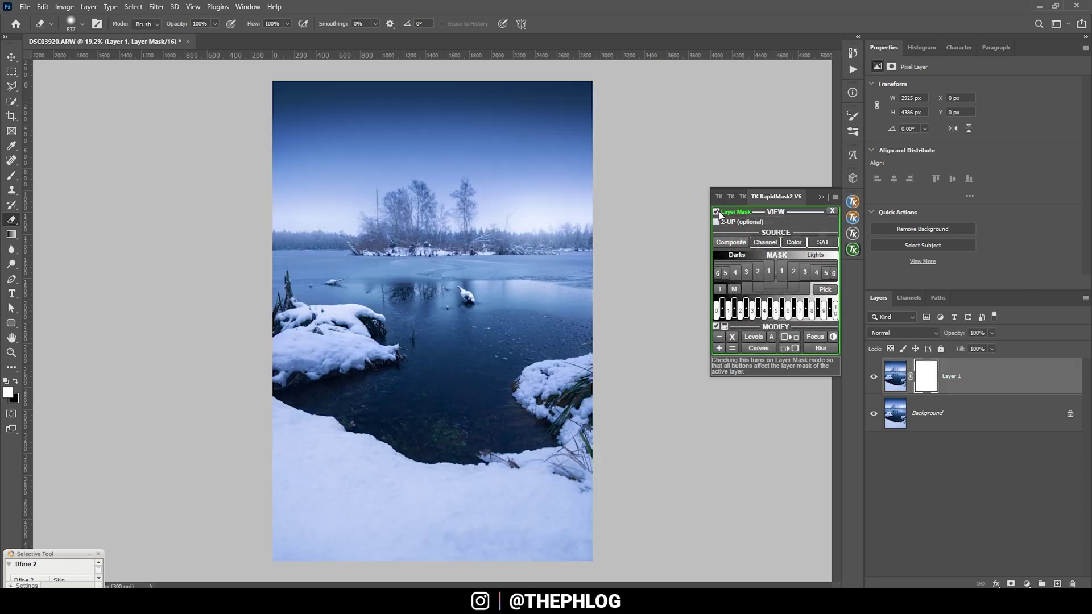
left_click(747, 273)
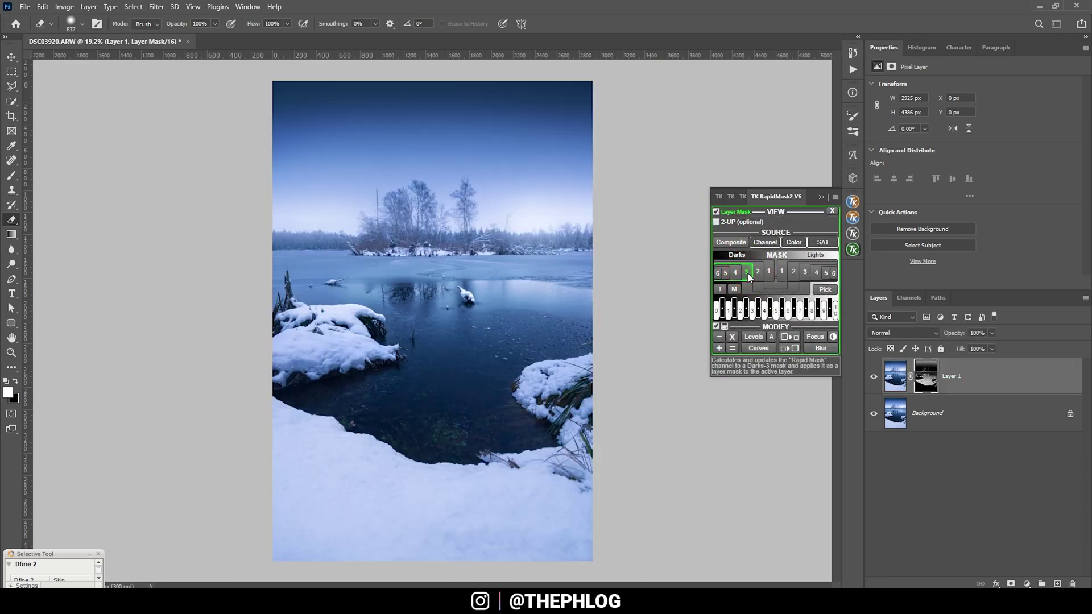
left_click(1057, 584)
- Clip Layer 2 to the masked Layer 1 in Overlay mode and close RapidMask
left_click(921, 377)
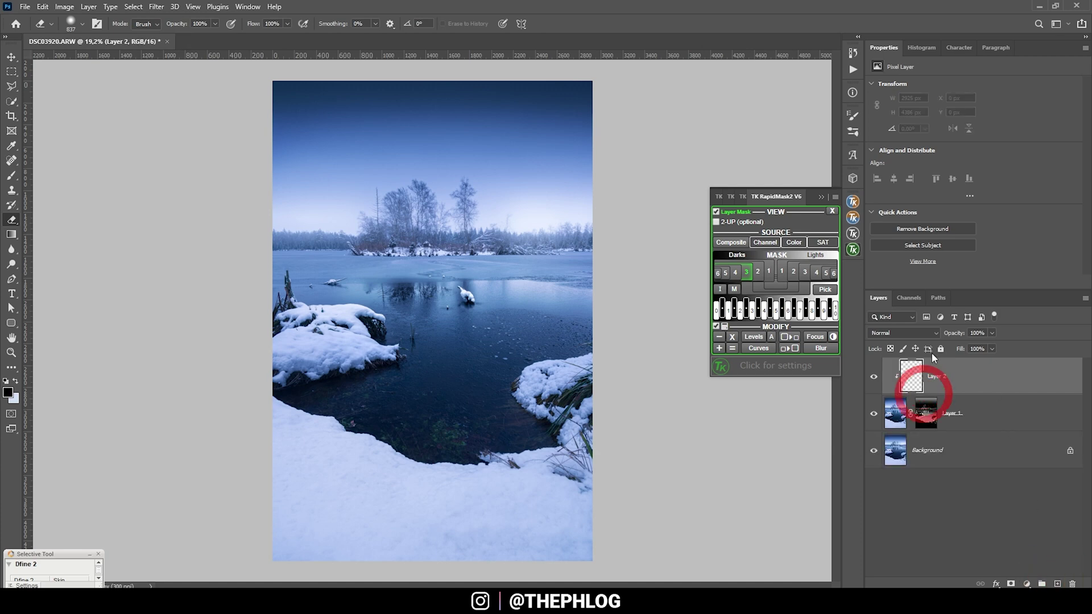
left_click(920, 331)
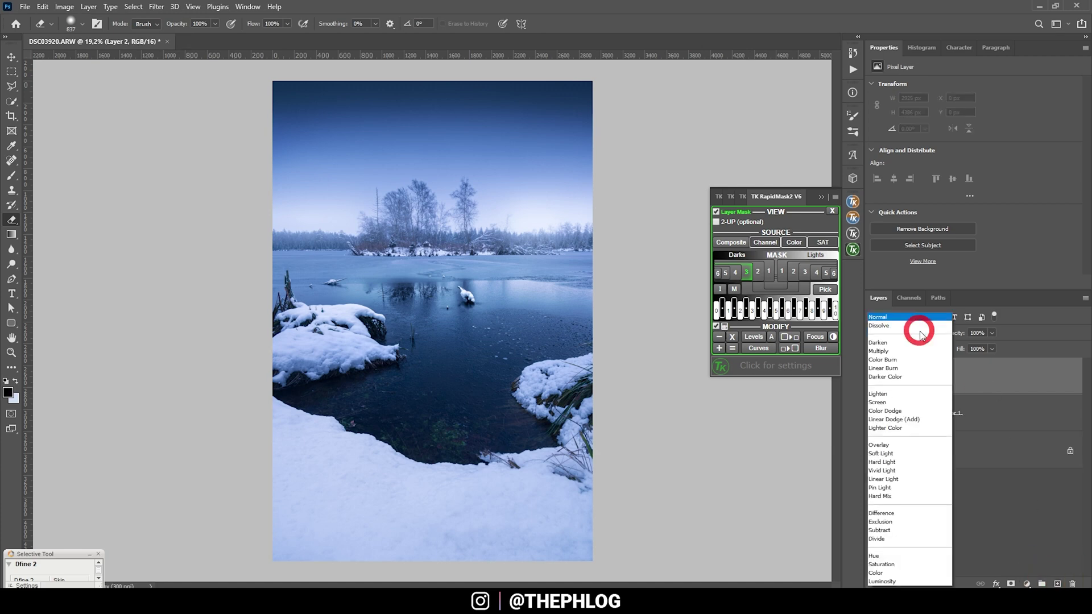
left_click(906, 445)
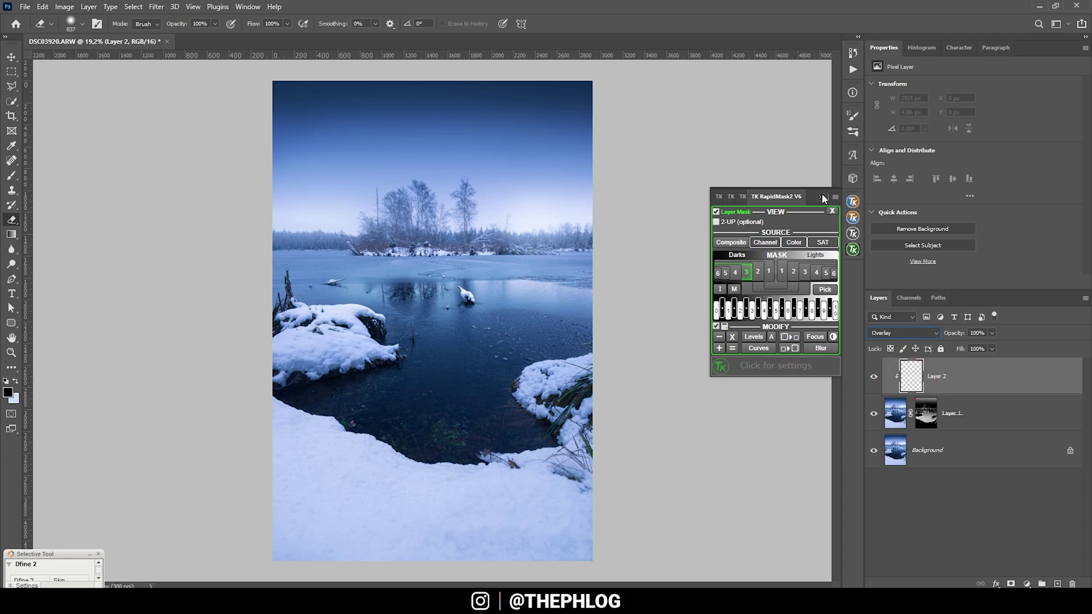
left_click(832, 211)
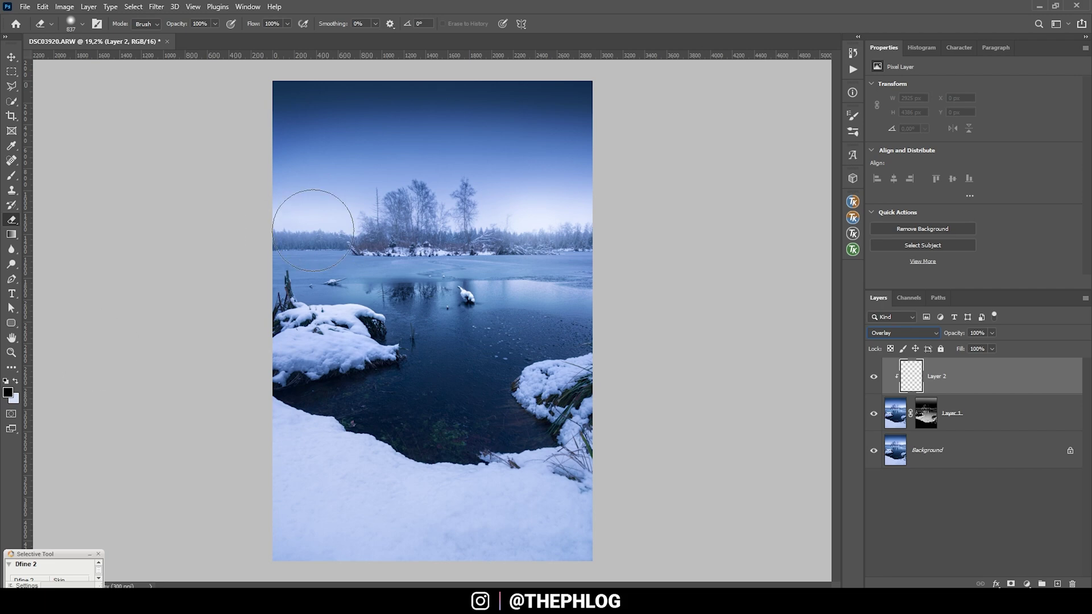
- Darken the tree line with a low-opacity brush on Layer 2, then merge all three layers
mouse_move(302, 229)
left_mouse_down()
mouse_move(279, 227)
mouse_move(288, 231)
mouse_move(299, 199)
left_mouse_up()
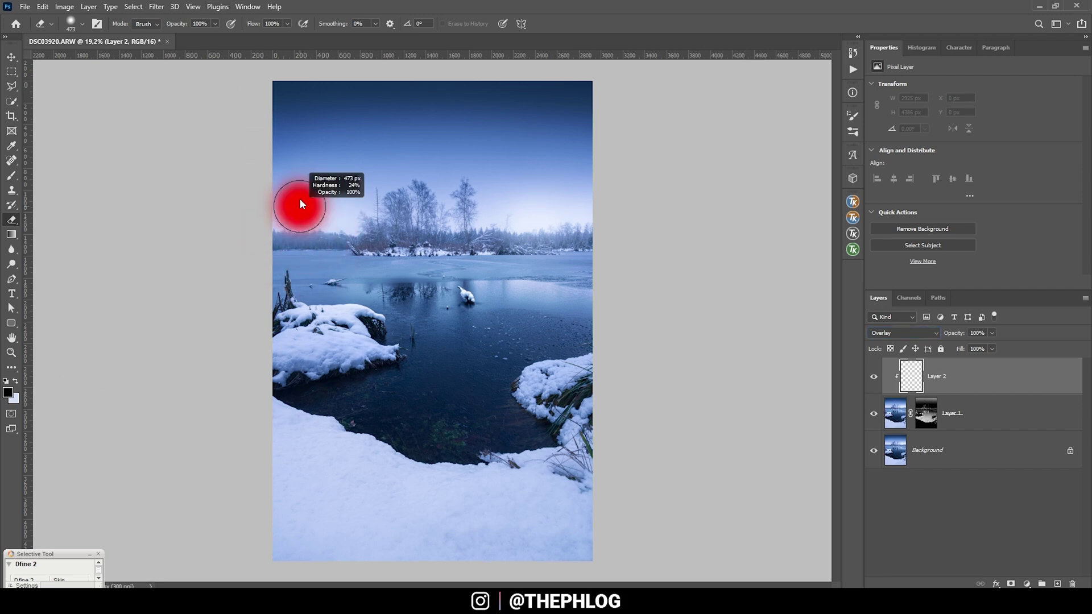
key("b")
left_click_drag(261, 24, 263, 39)
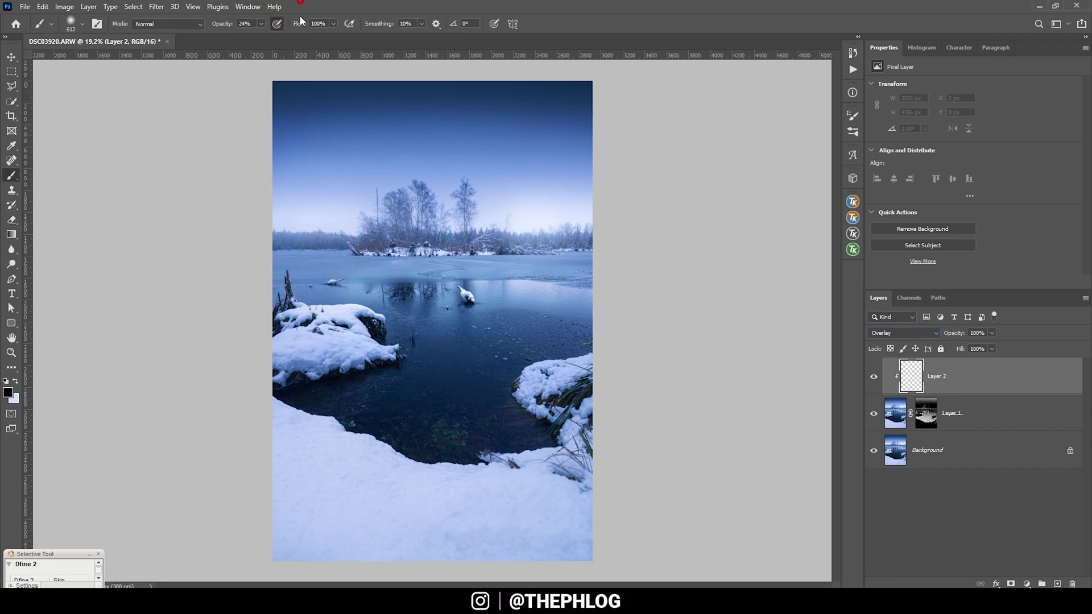
mouse_move(312, 254)
left_mouse_down()
mouse_move(275, 234)
mouse_move(306, 235)
mouse_move(275, 233)
mouse_move(336, 236)
left_mouse_up()
left_click_drag(418, 211, 405, 200)
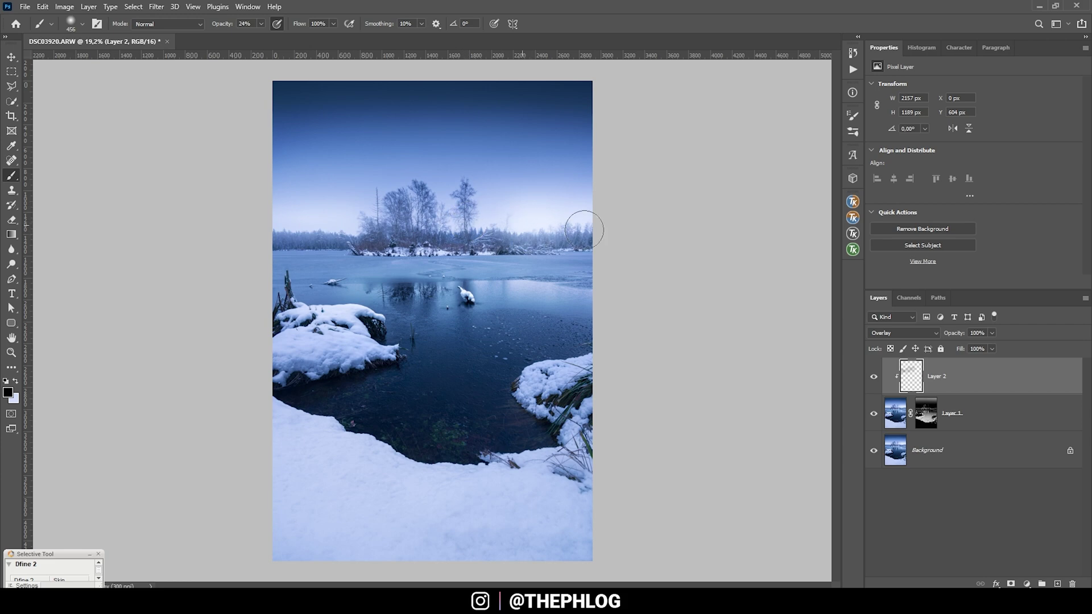
key("5")
key("5")
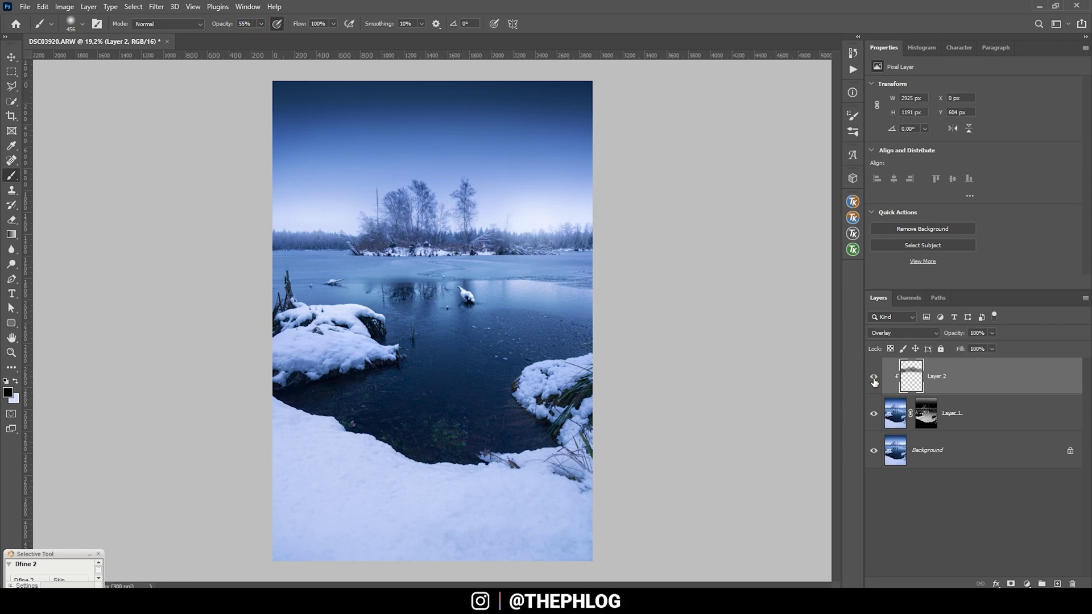
key("e")
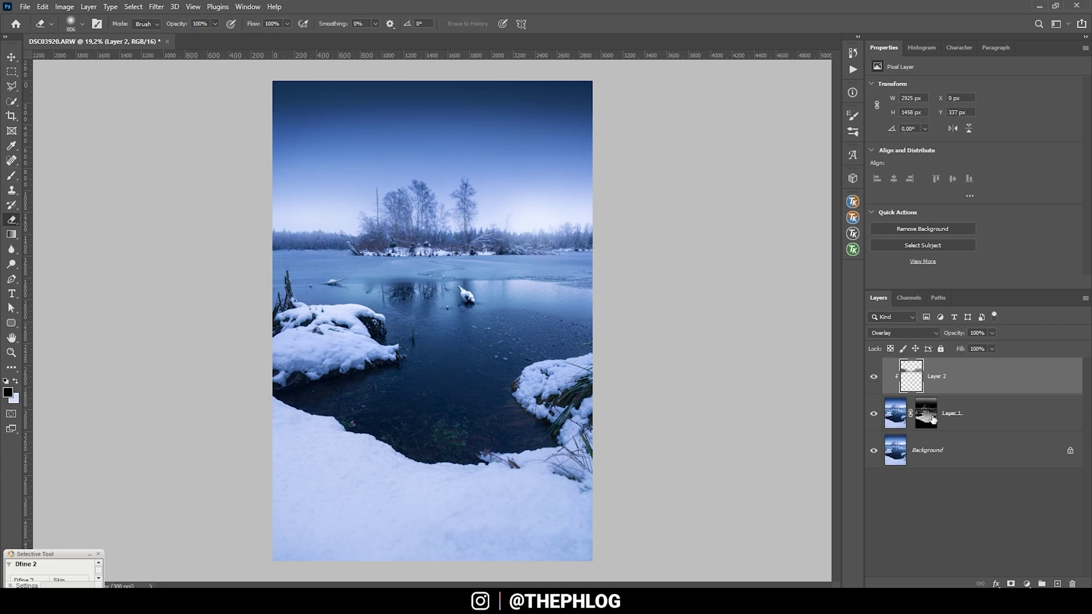
left_click(936, 448, "shift")
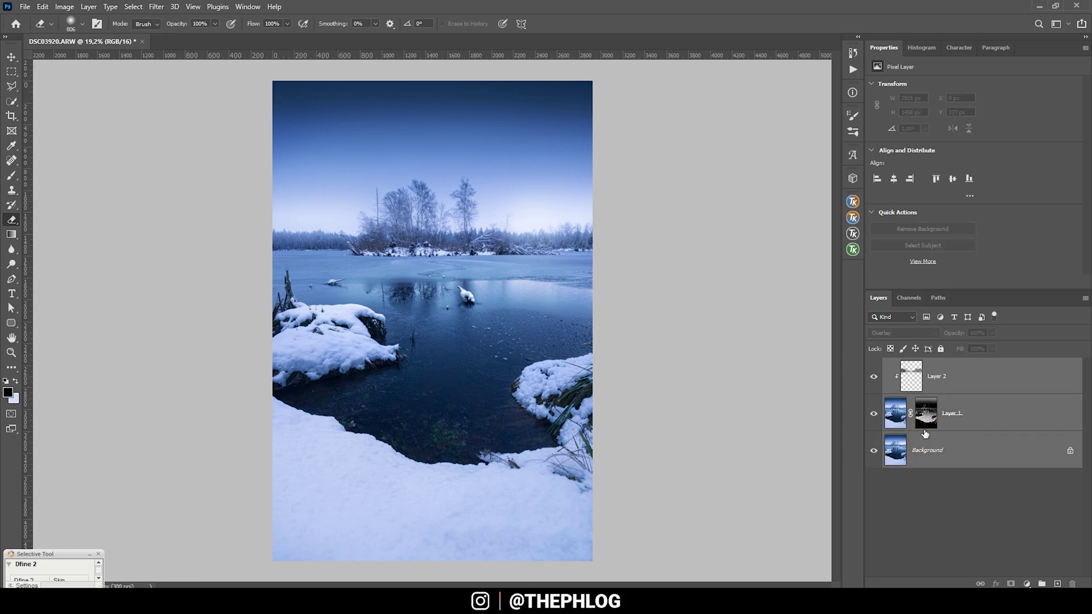
key("ctrl+e")
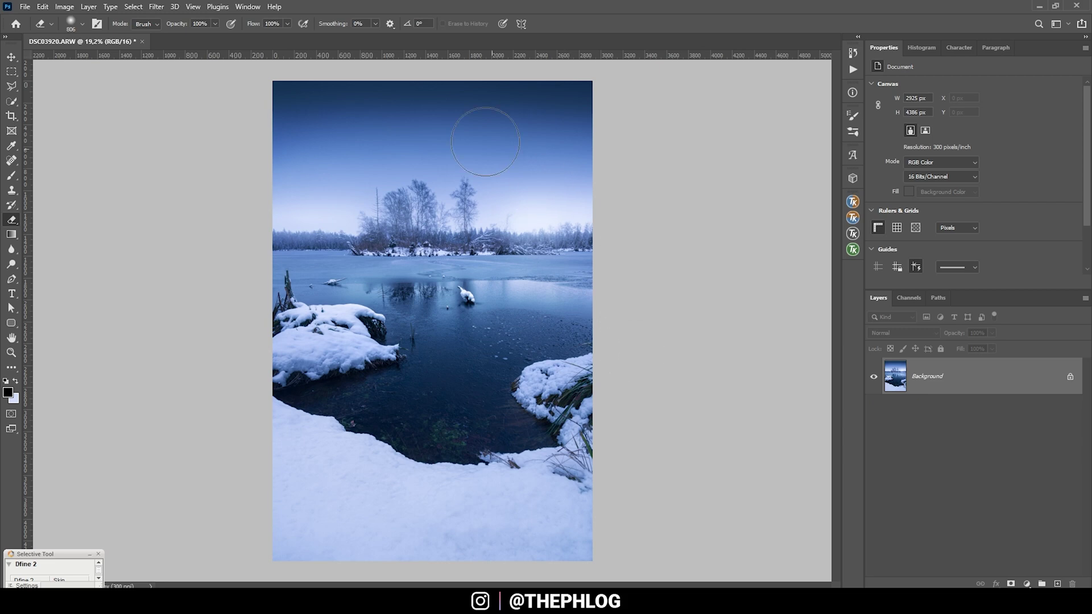
- Launch Color Efex Pro 4 from Filter > Nik Collection on the image
left_click(156, 6)
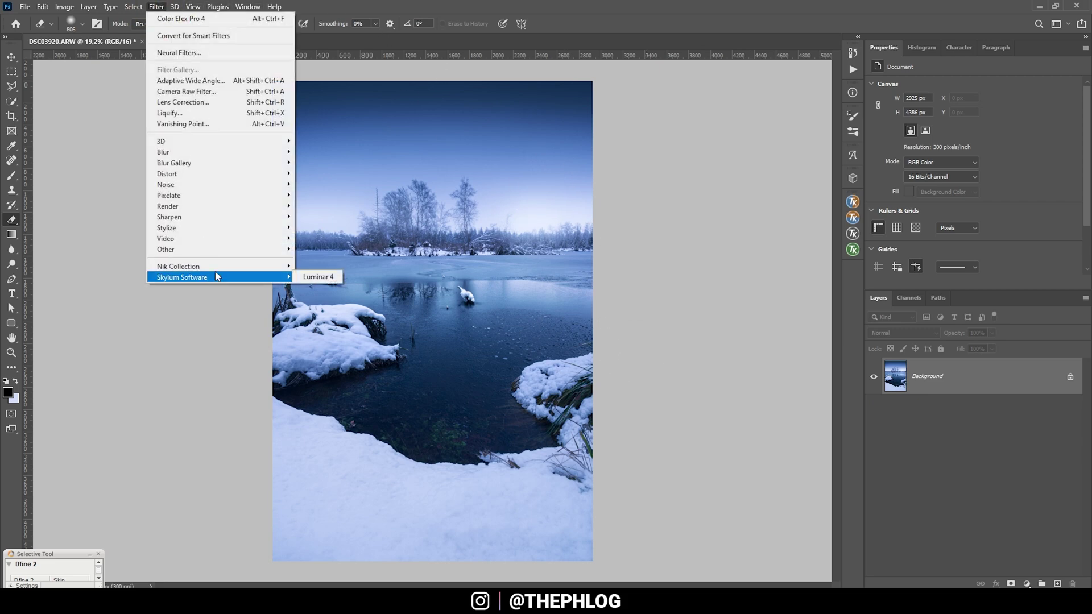
mouse_move(216, 267)
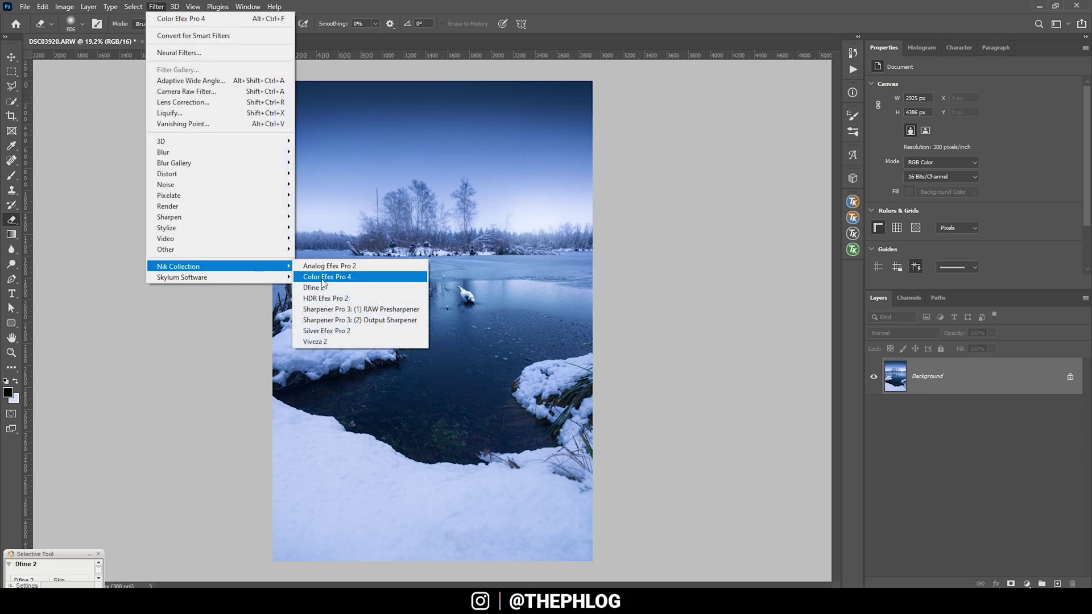
left_click(323, 279)
scroll(249, 239, "down", 5)
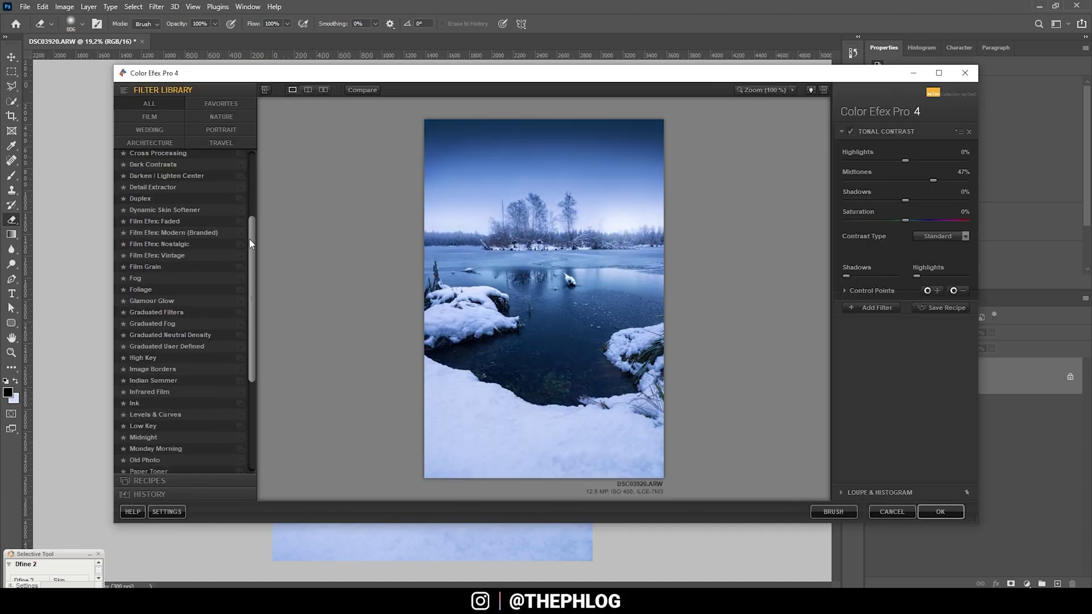
- Select the Tonal Contrast filter and set its Highlights to 0%
left_click_drag(250, 243, 242, 334)
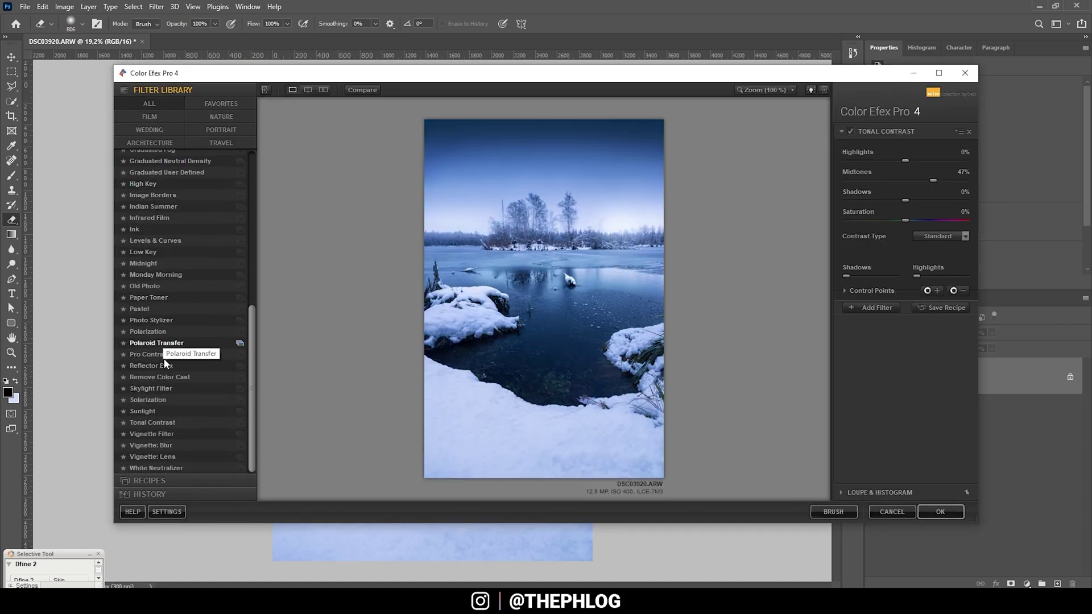
left_click(166, 423)
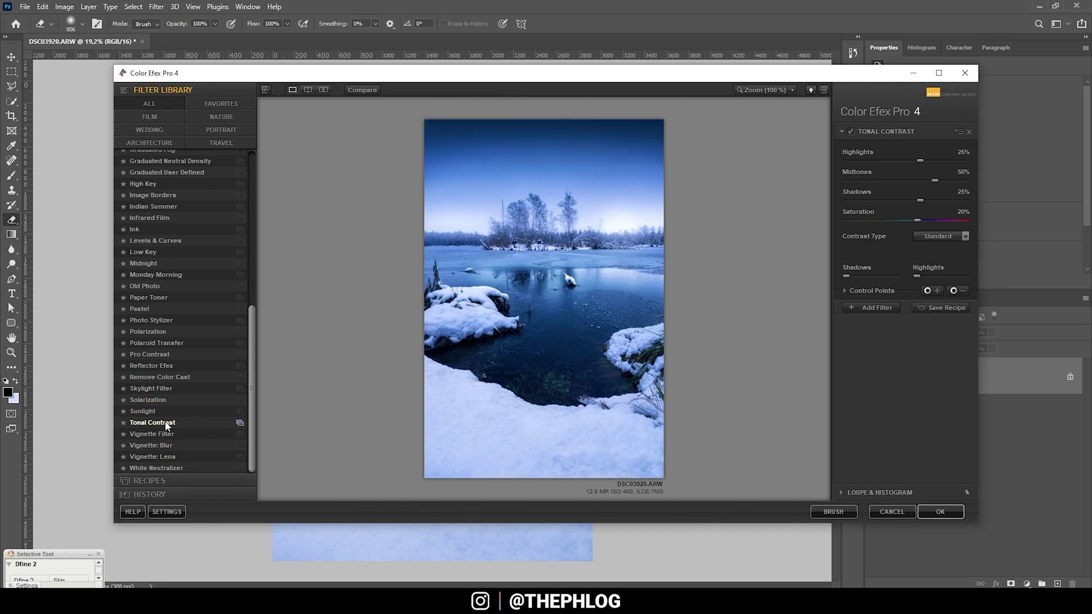
left_click(965, 151)
type("0")
key("Return")
- Set Midtones to 61% with Shadows and Saturation at 0%, and apply the filter
left_click(958, 170)
type("0")
key("Return")
left_click(960, 190)
type("0")
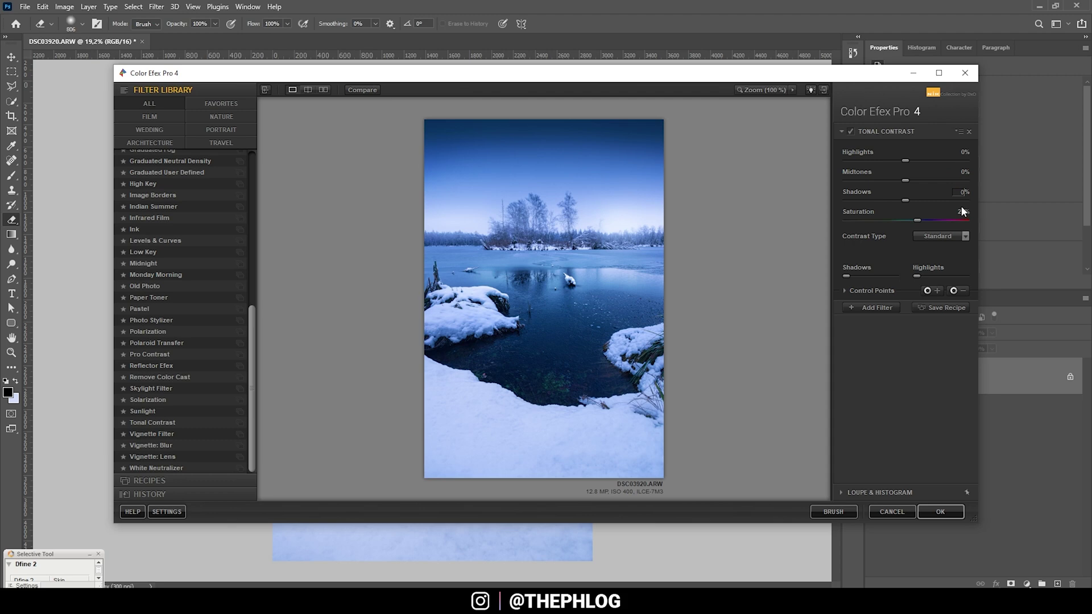
key("Return")
left_click(960, 211)
type("0")
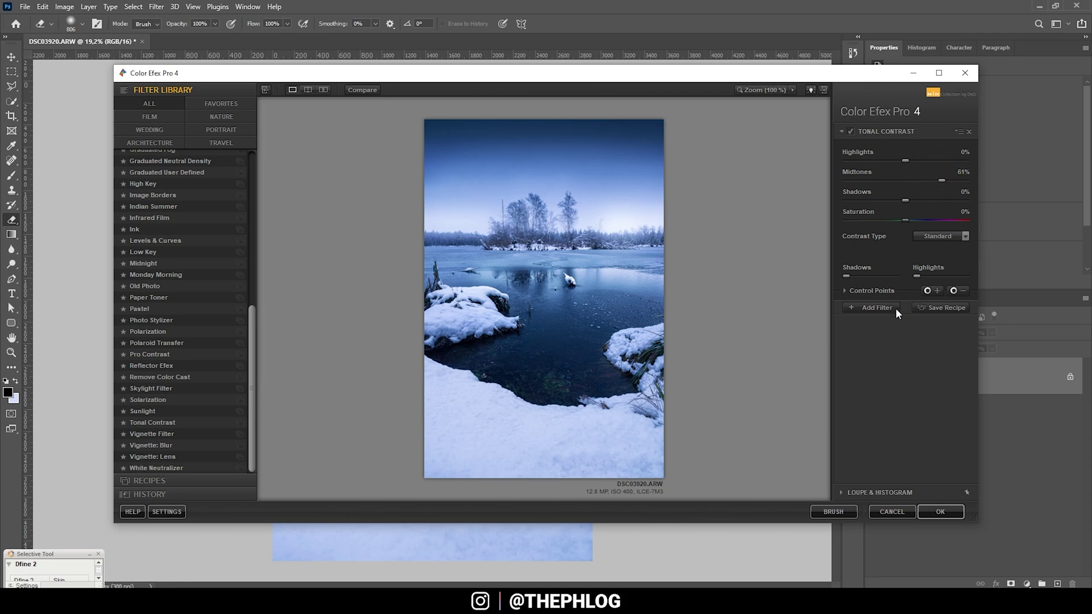
left_click(925, 513)
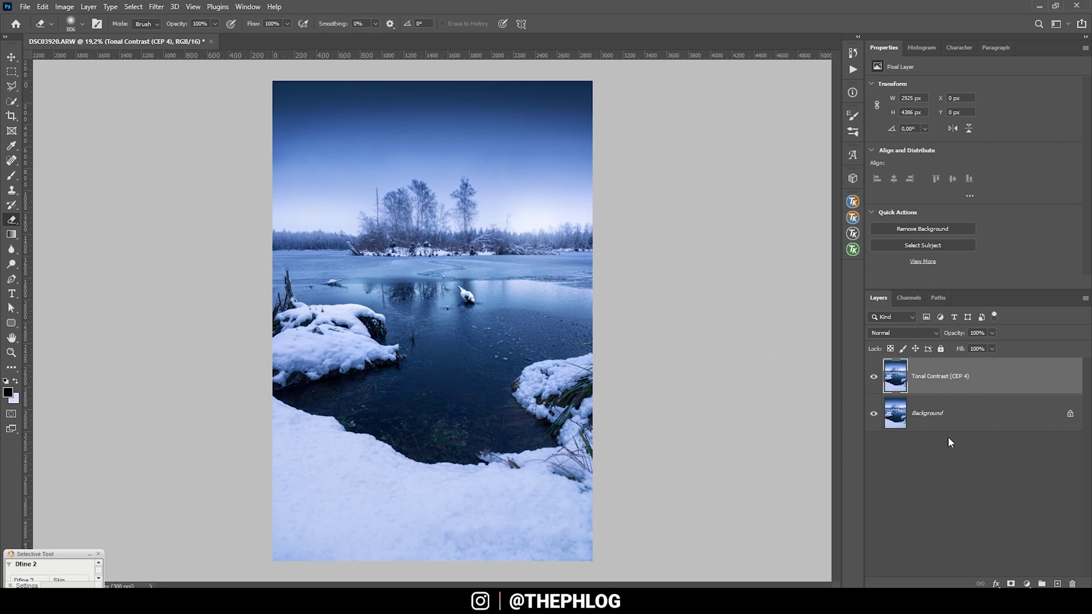
- Give the Tonal Contrast layer a black mask and paint it white at 100% over the ice
left_click(1011, 585, "alt")
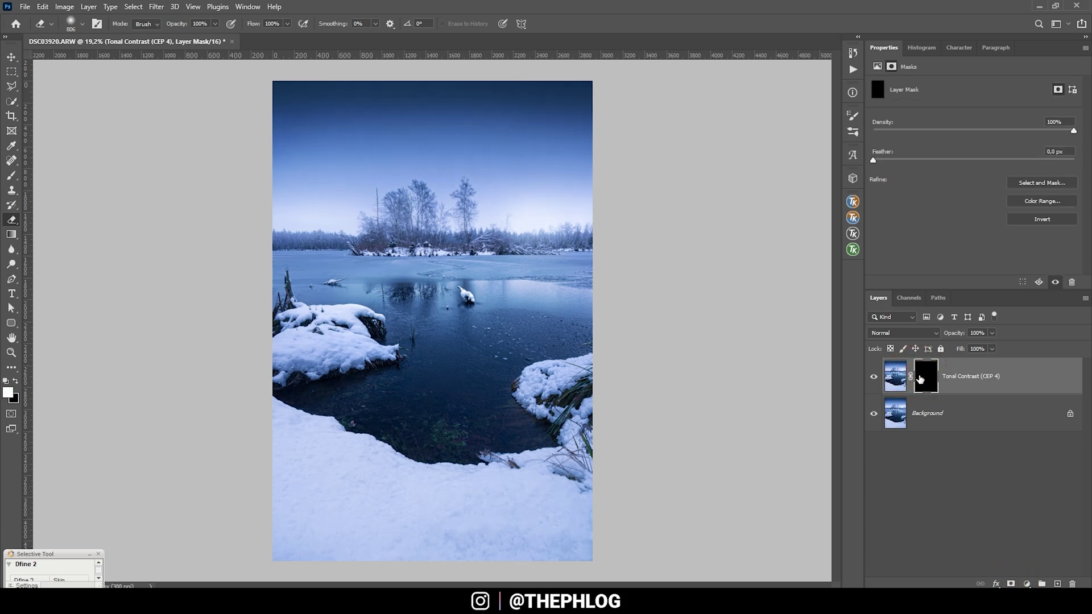
key("b")
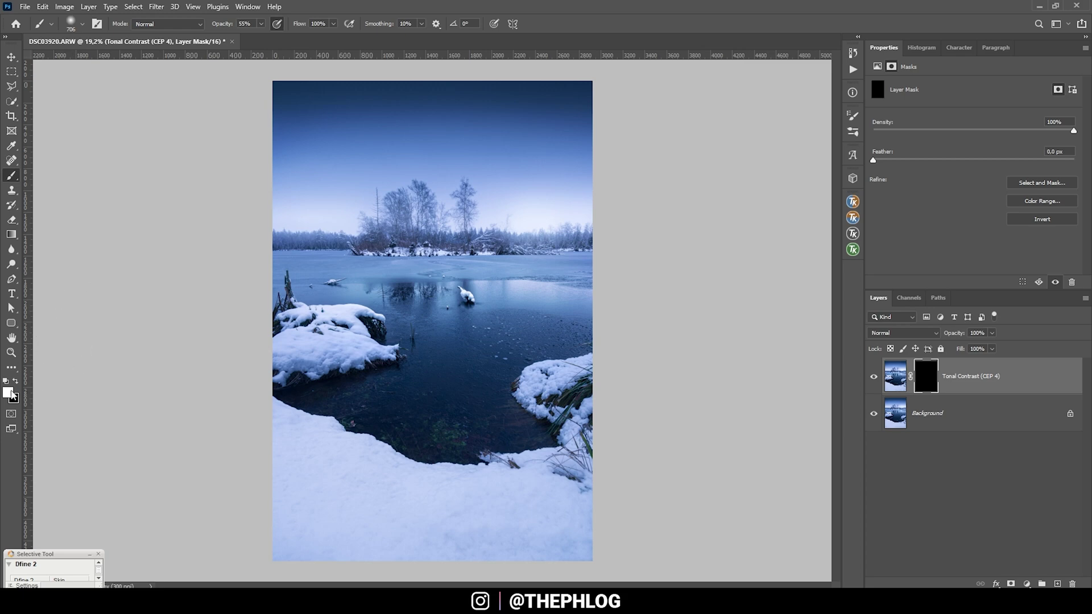
left_click(9, 392)
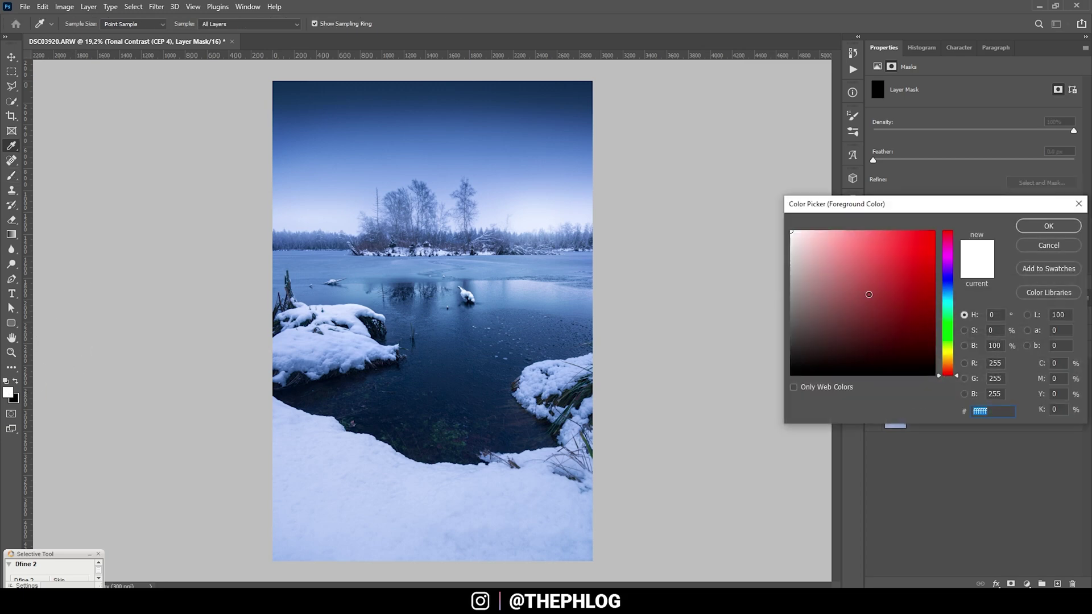
left_click(1049, 226)
left_click_drag(260, 24, 261, 41)
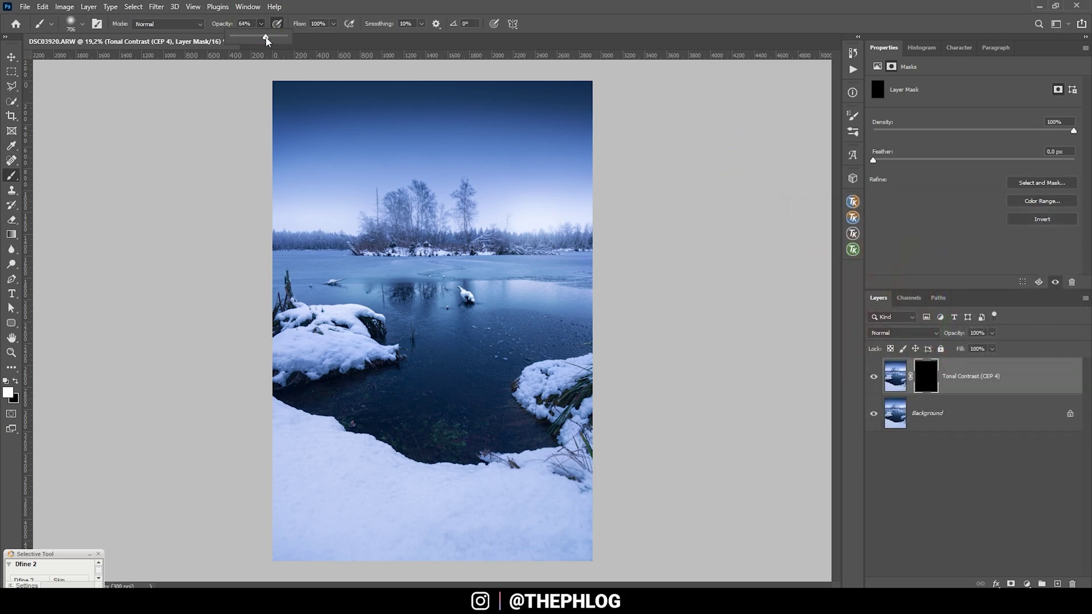
left_click(322, 15)
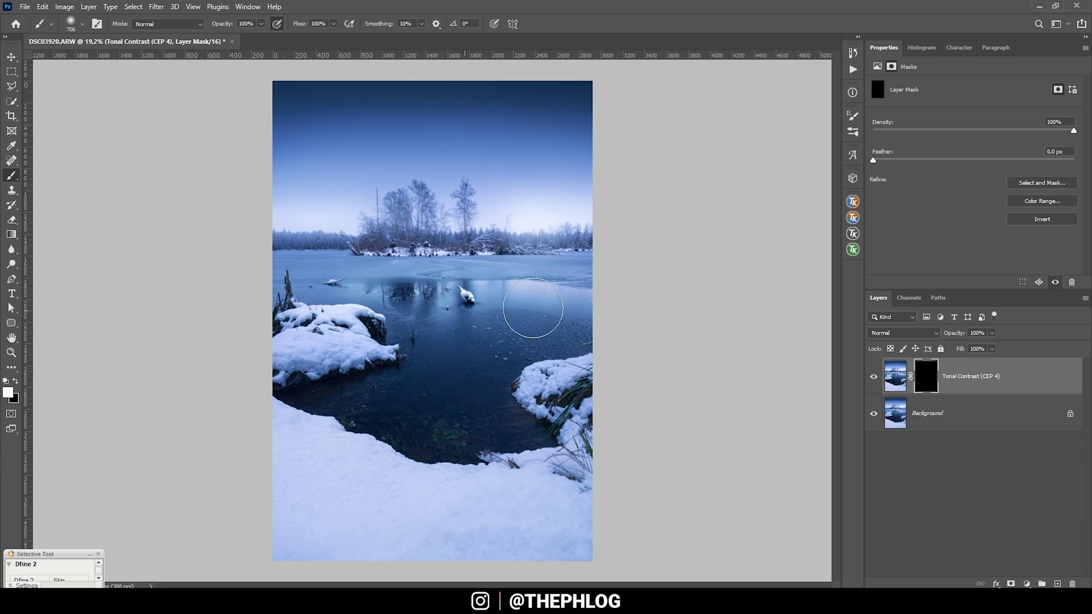
mouse_move(504, 330)
left_mouse_down()
mouse_move(449, 351)
mouse_move(485, 310)
left_mouse_up()
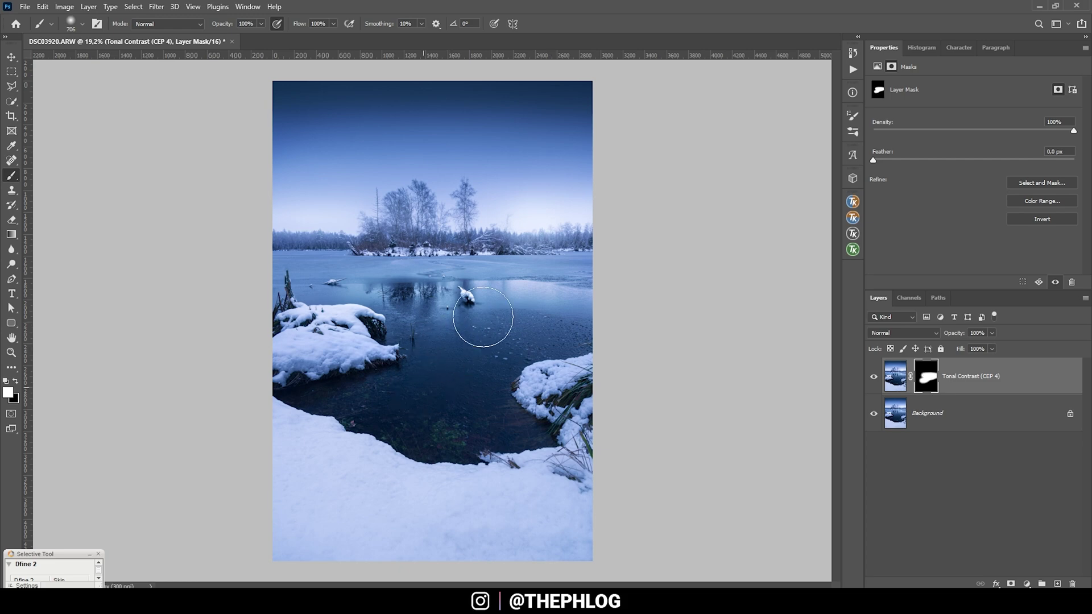
left_click(463, 395)
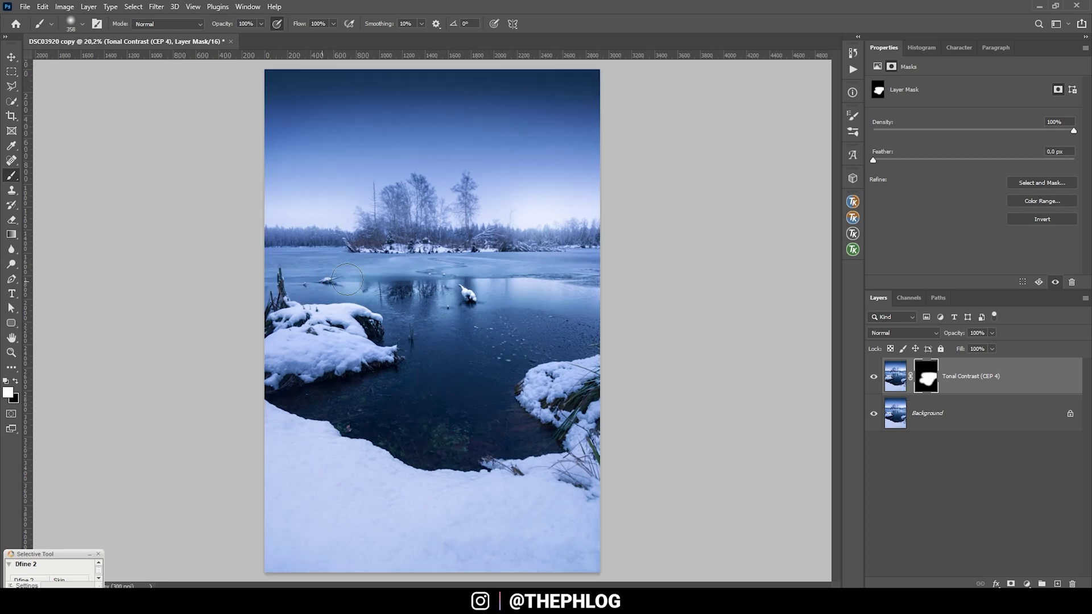
- Reveal the contrast around the snowy tuft and compare with the layer hidden
left_click(467, 295)
left_click(874, 376)
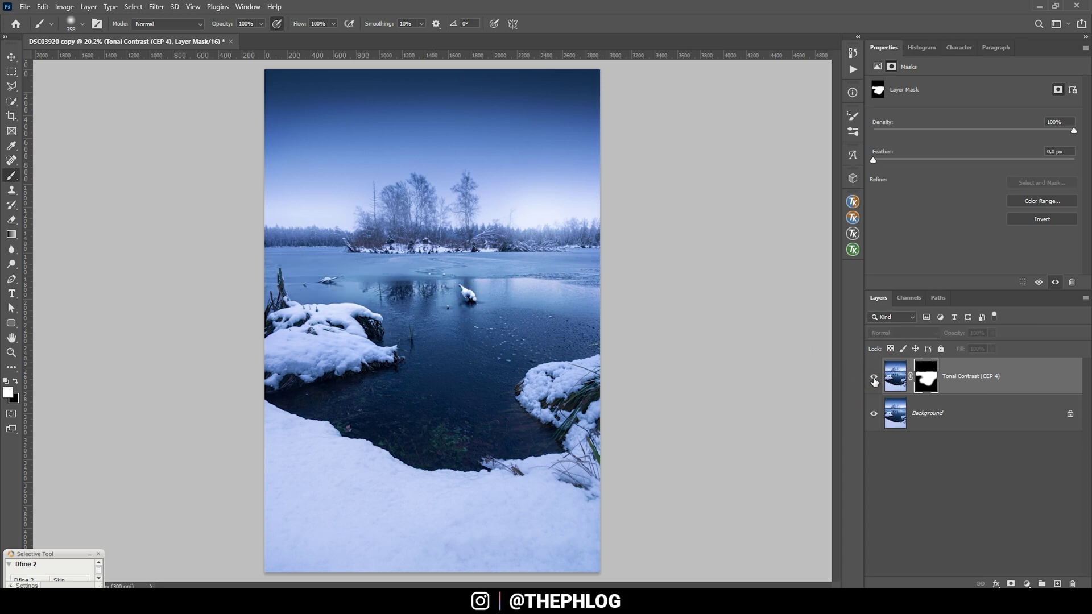
left_click(874, 376)
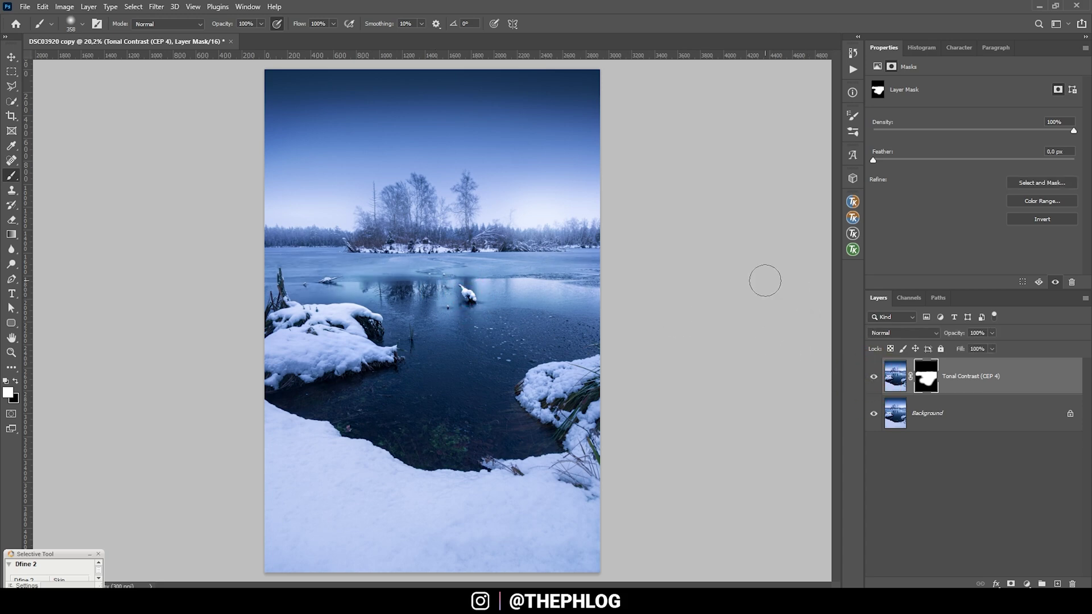
- Add a Hue/Saturation adjustment setting Blues Lightness to -19
left_click(1027, 584)
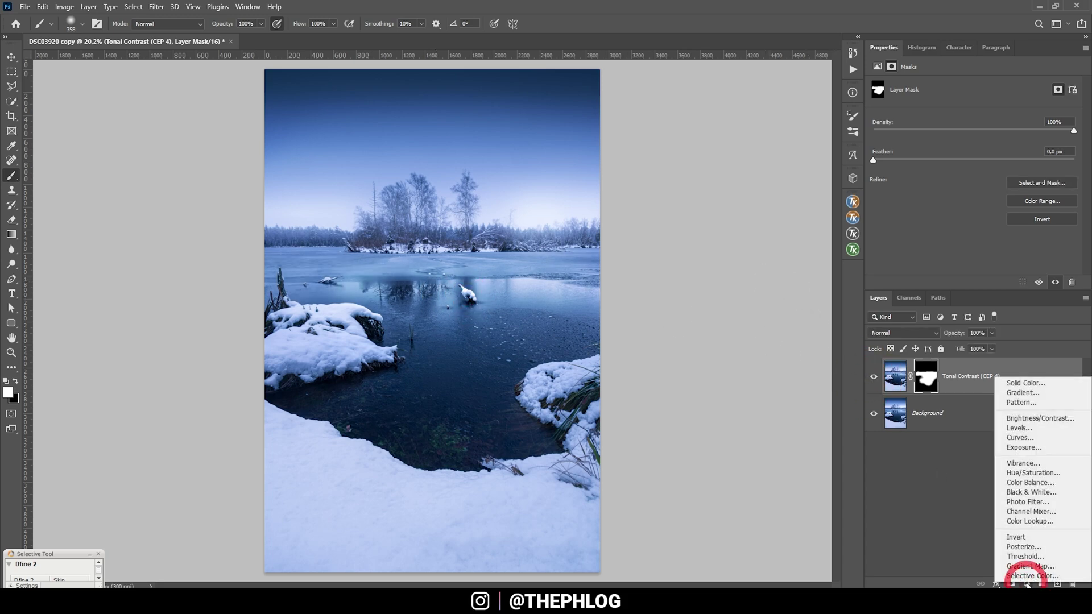
left_click(1042, 477)
left_click(938, 100)
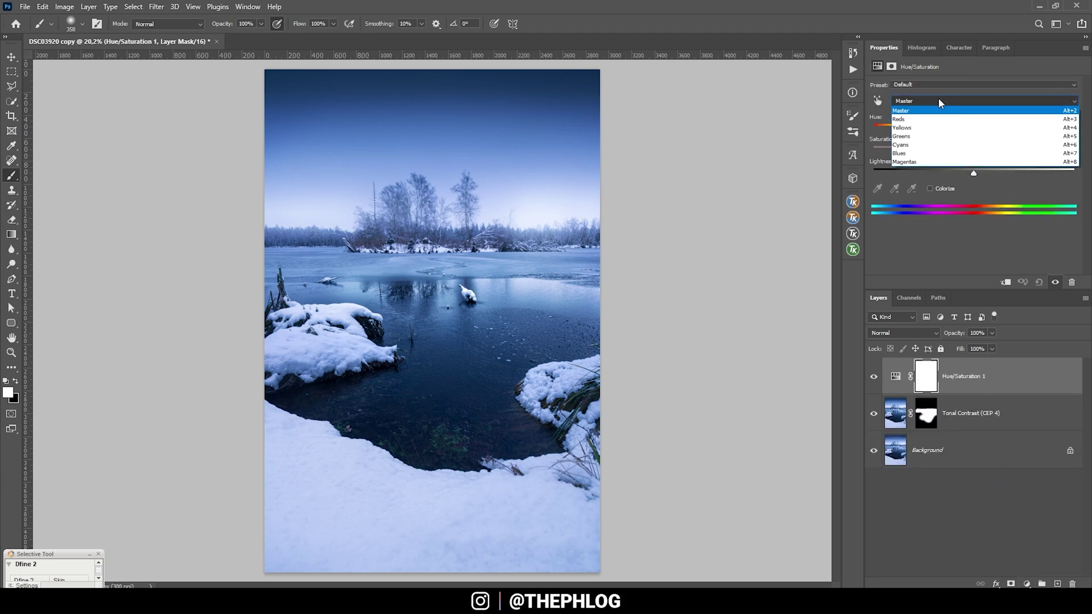
left_click(905, 153)
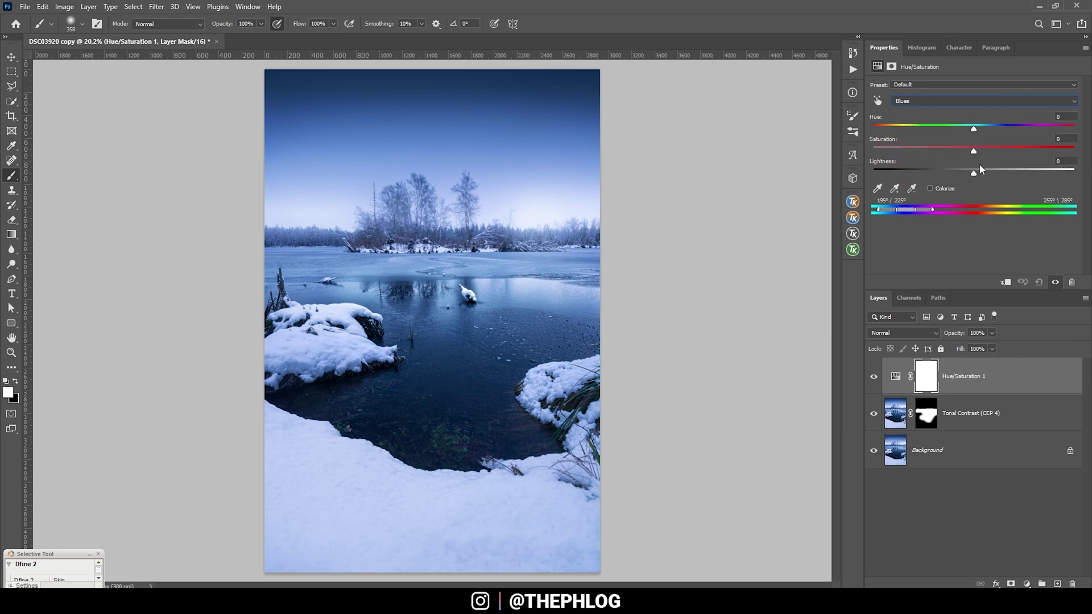
left_click_drag(974, 173, 956, 176)
left_click(872, 378)
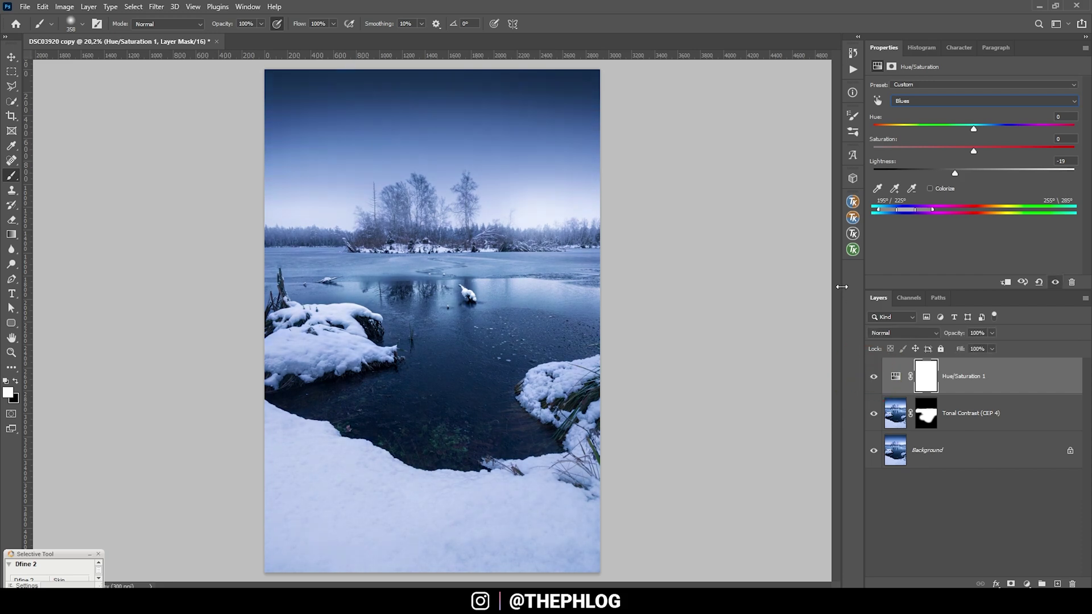